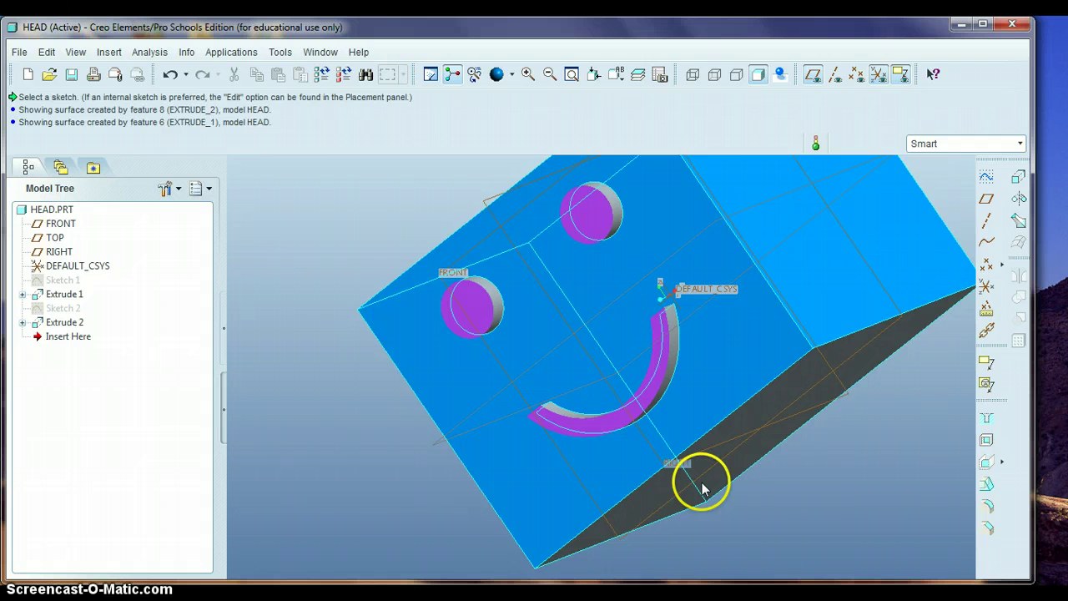
Step: Start a sketch on the grey underside face of the head block, keeping the default orientation reference
middle_drag(687, 458, 661, 428)
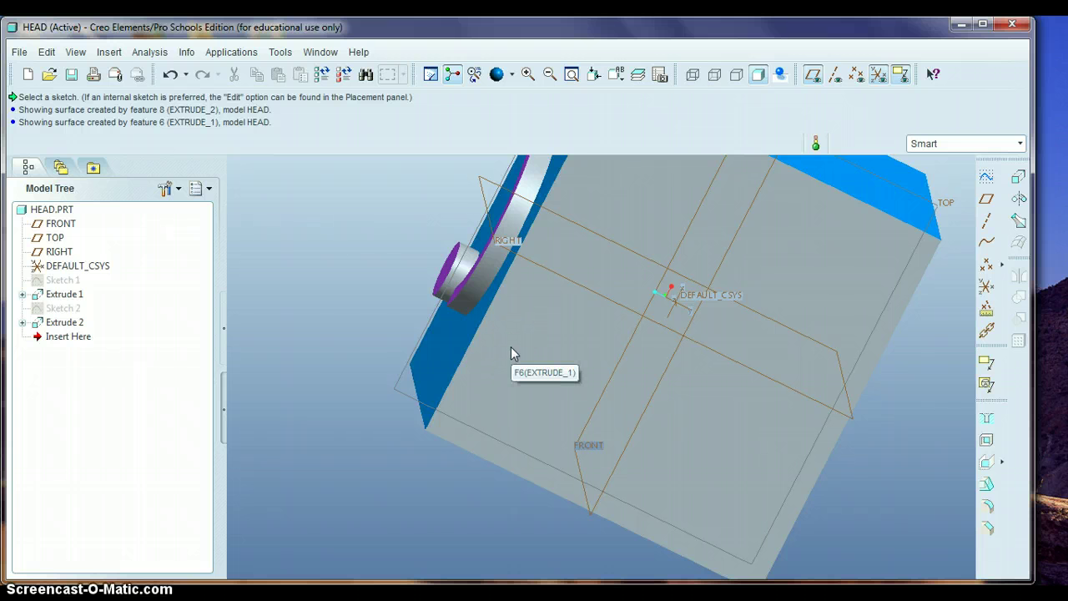
mouse_move(512, 349)
mouse_down()
mouse_move(574, 347)
mouse_move(558, 357)
mouse_move(540, 329)
mouse_up()
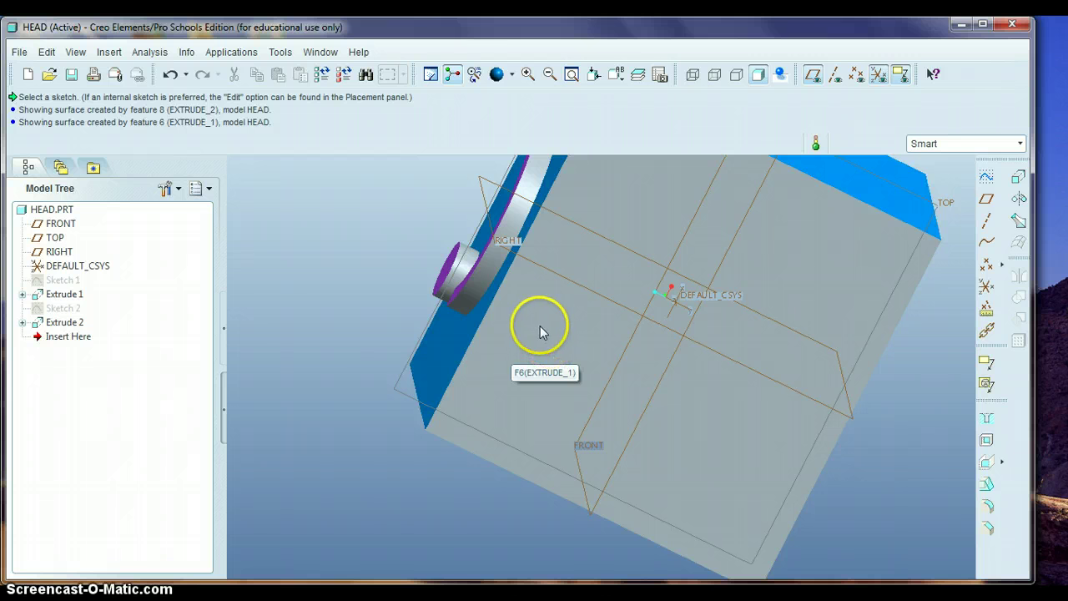
click(539, 331)
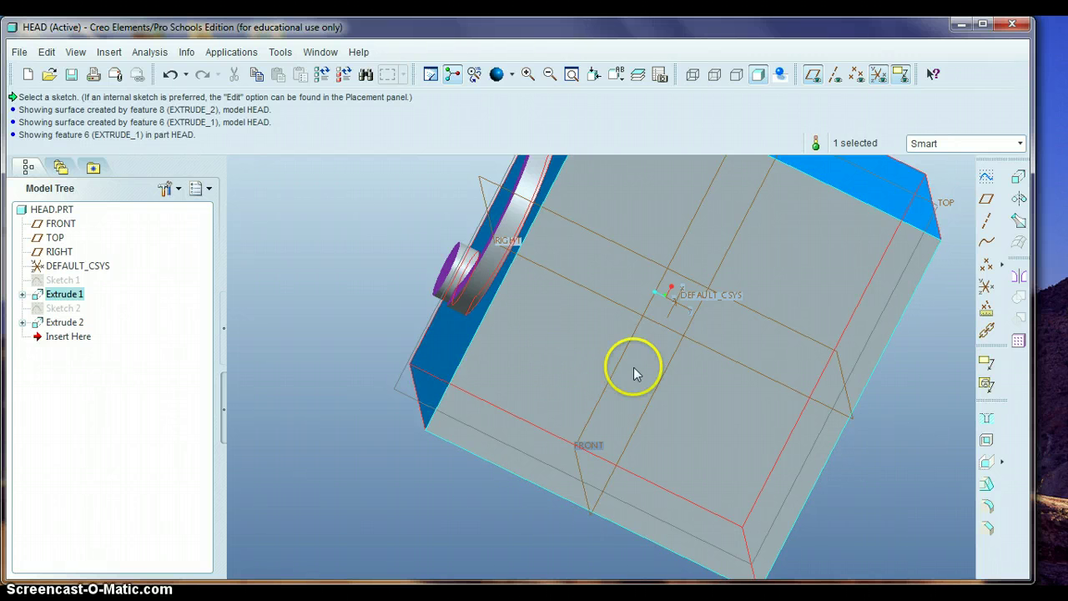
click(985, 179)
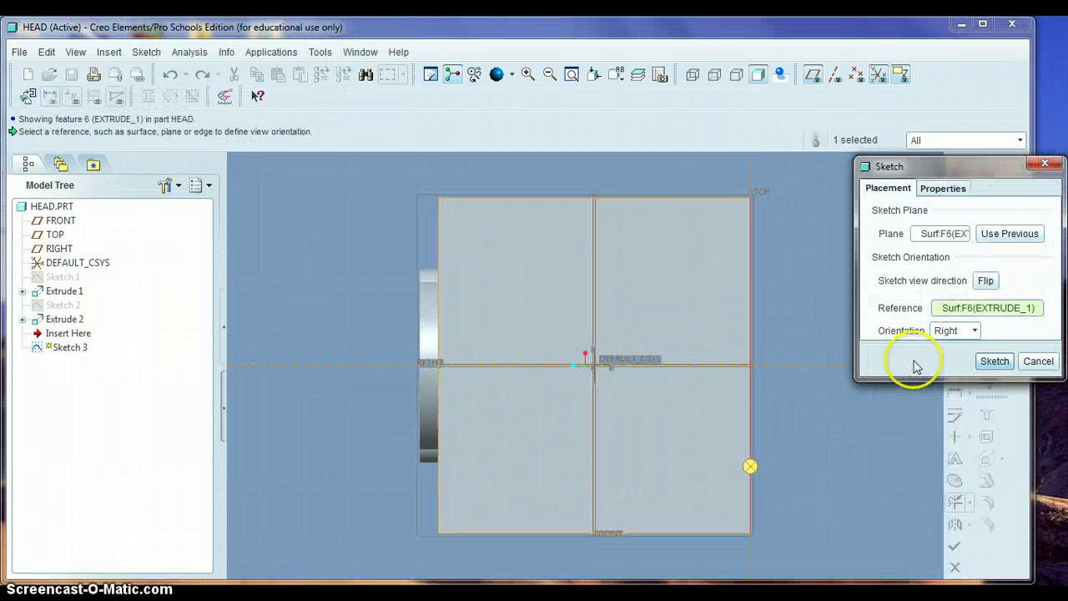
click(986, 361)
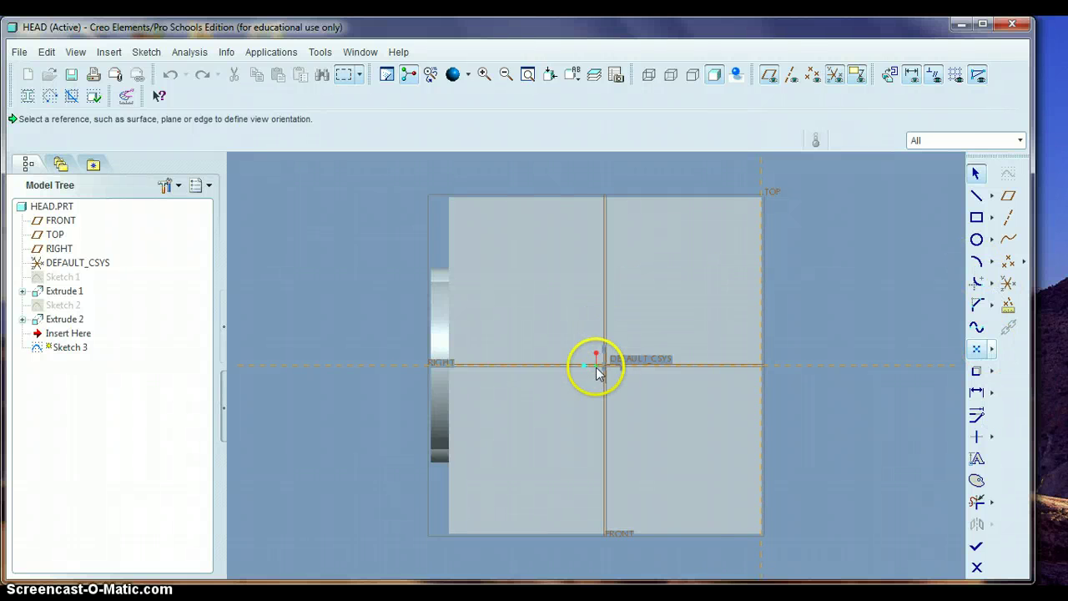
Step: Sketch a circle about 0.74 in diameter, centred where the reference planes cross in the middle of the face
click(977, 240)
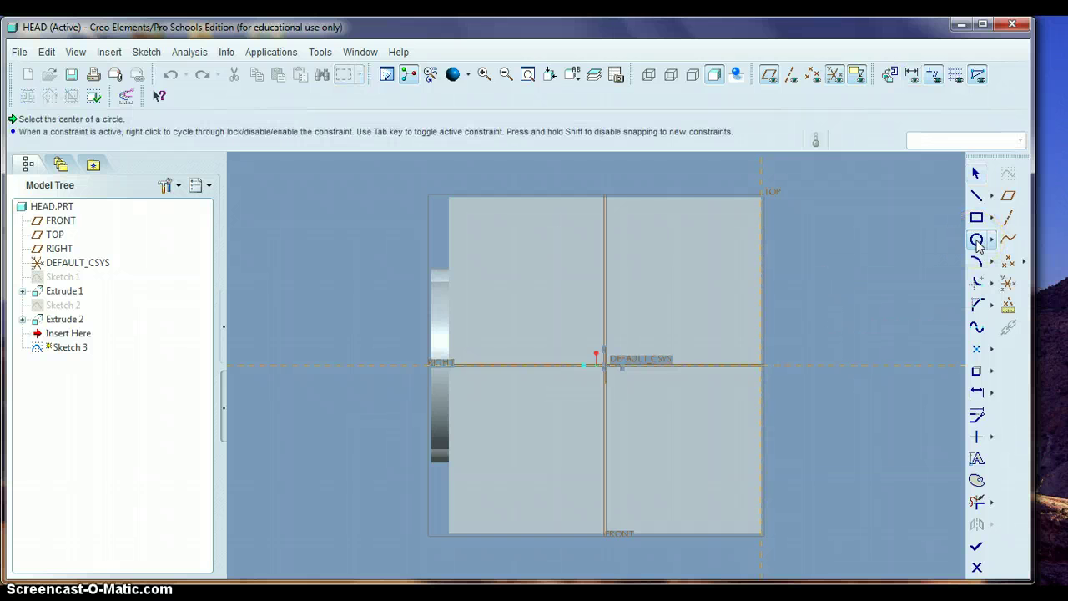
click(605, 368)
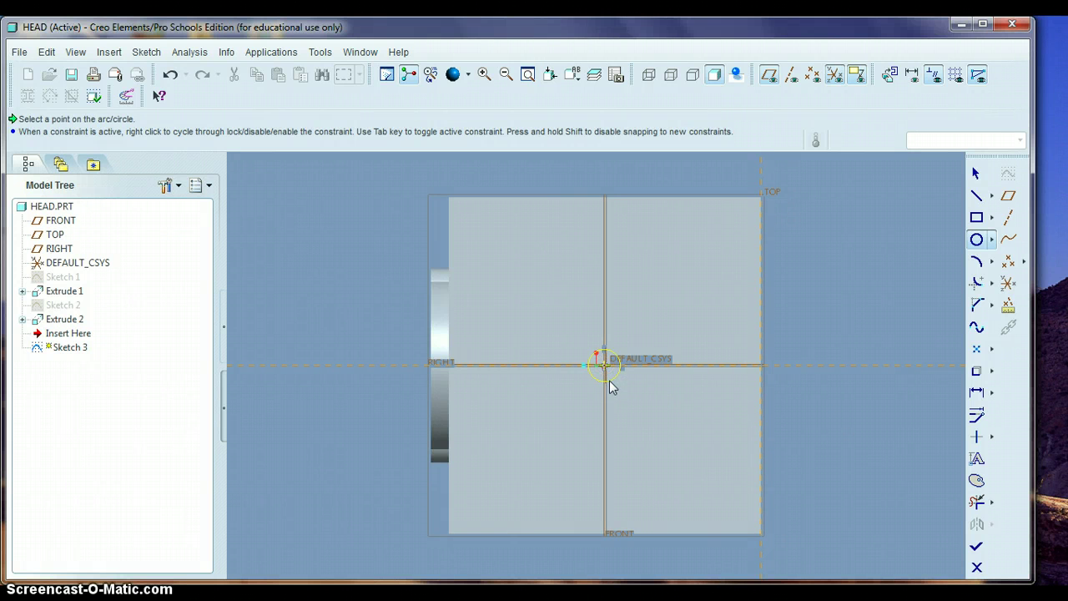
click(611, 384)
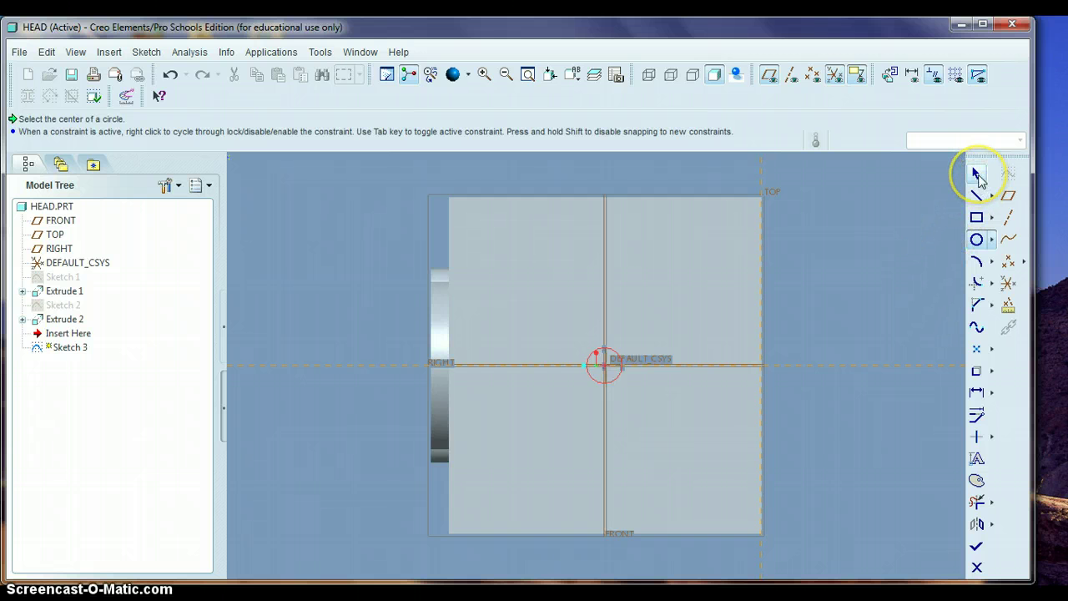
click(977, 174)
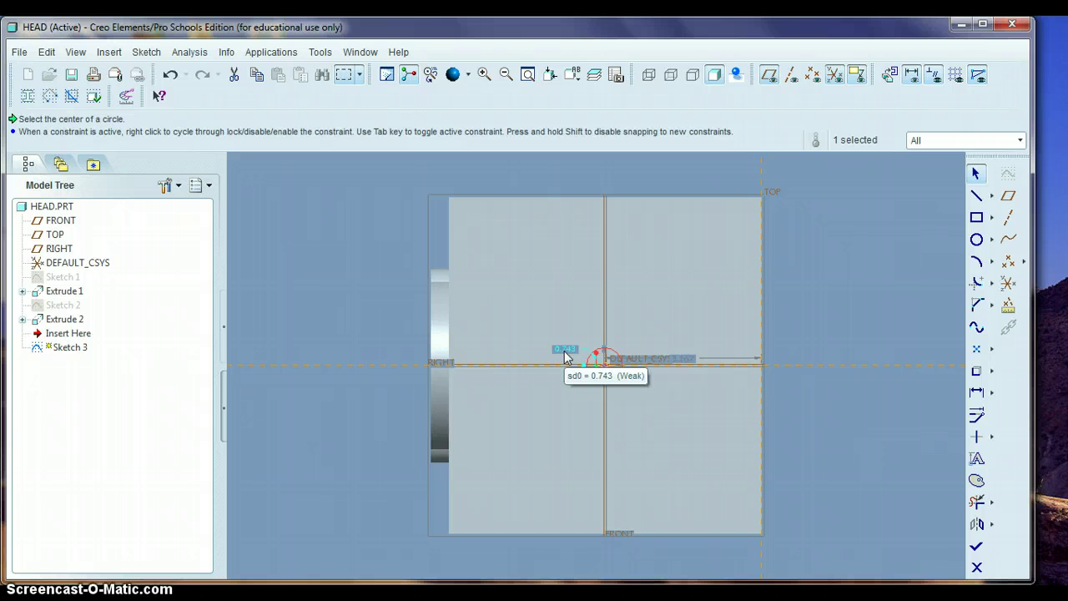
Step: Set the circle's diameter to 0.5 and finish the sketch
mouse_move(566, 352)
mouse_down()
mouse_move(614, 376)
mouse_move(560, 355)
mouse_up()
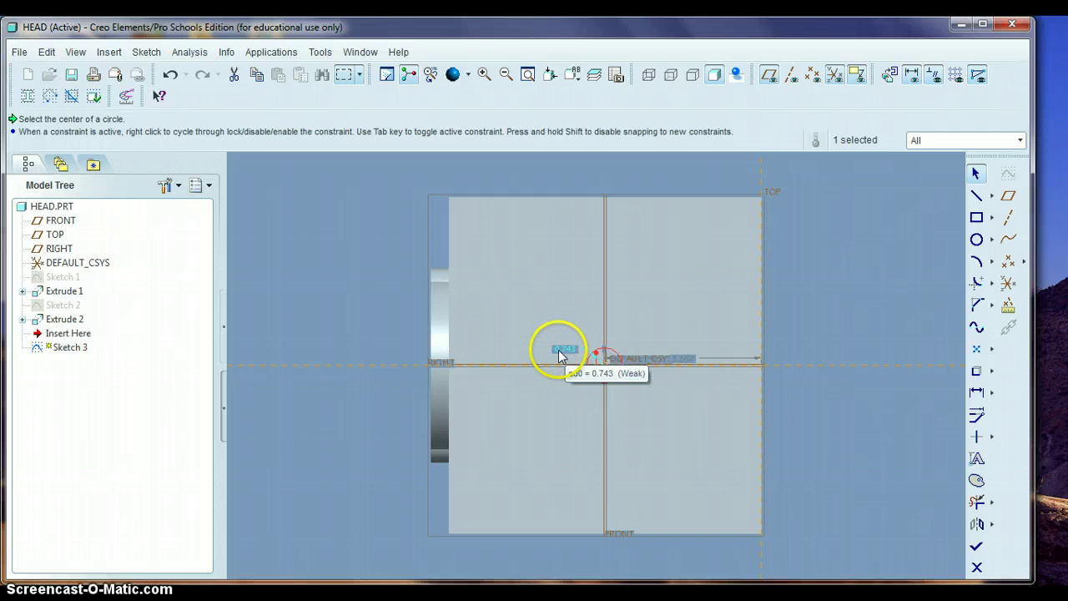
double_click(560, 354)
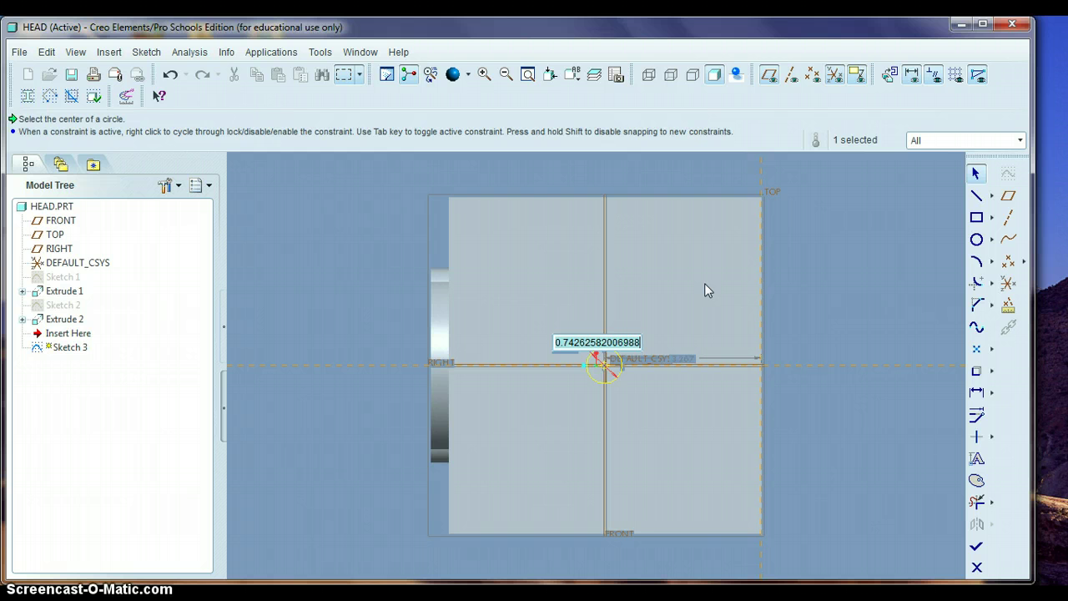
text(.5)
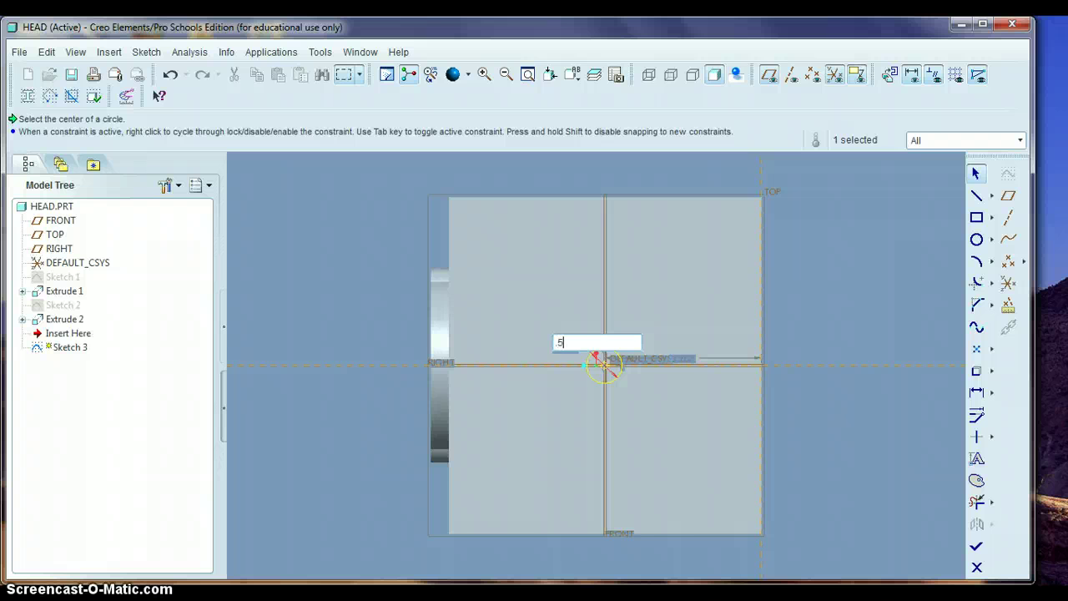
key(Return)
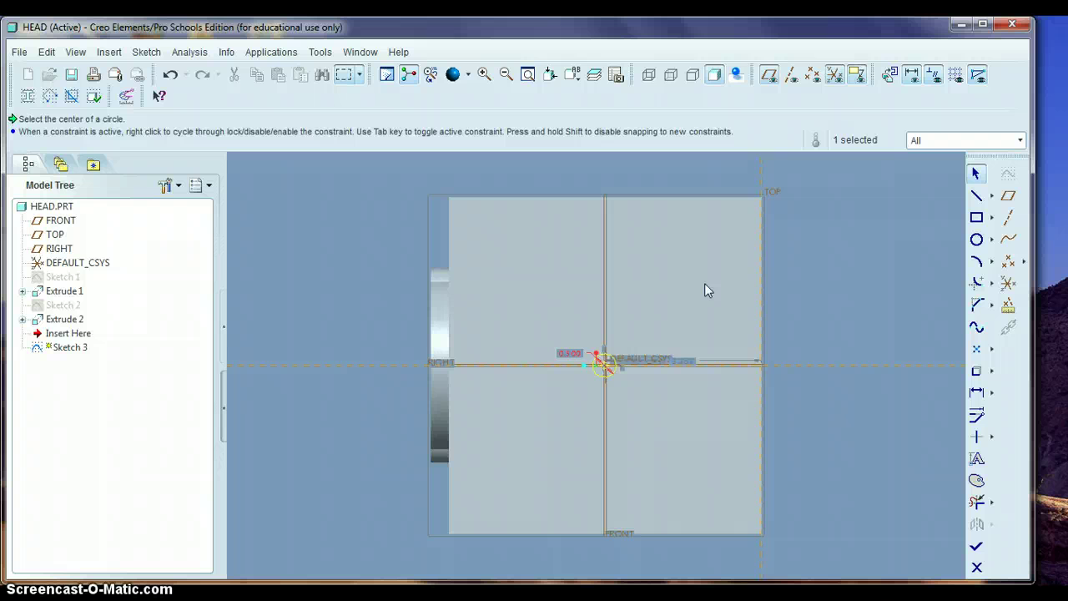
click(703, 297)
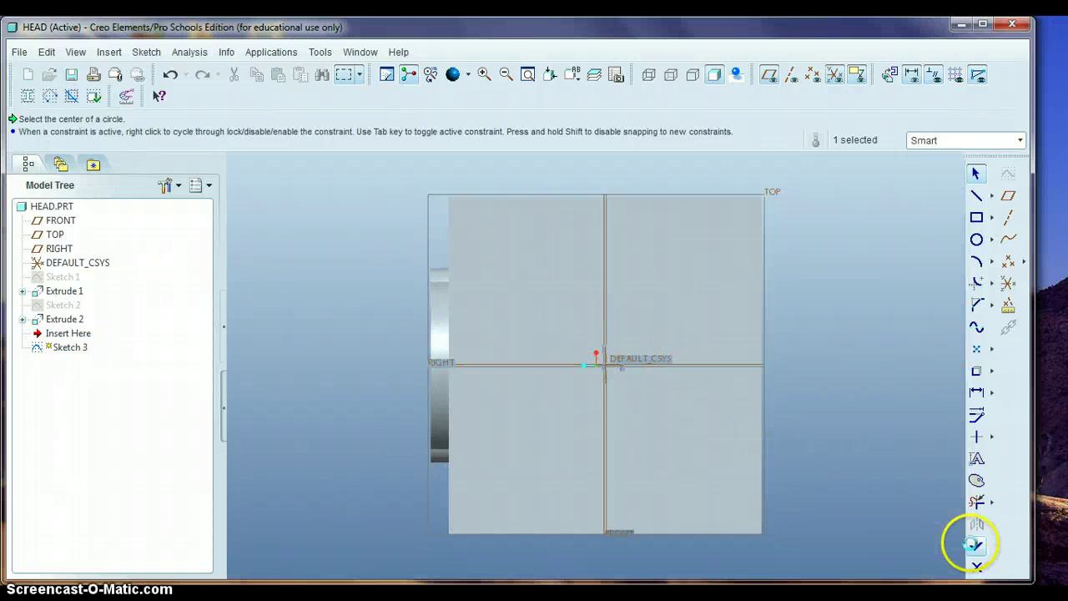
click(975, 546)
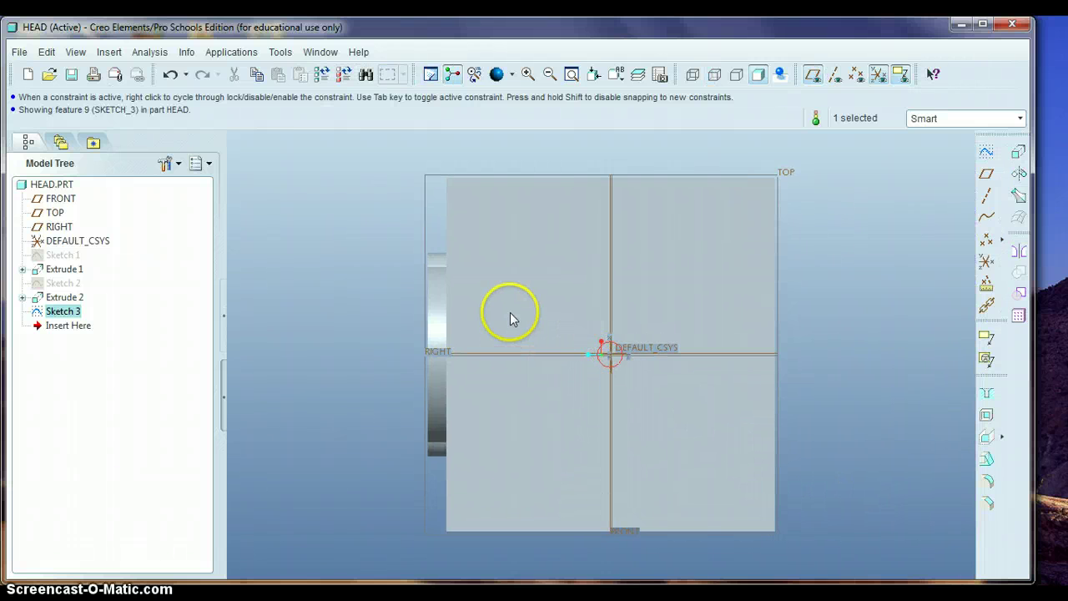
Step: Extrude the circle sketch to a depth of 0.75, flipping the direction into the head block, and accept the feature
middle_drag(497, 286, 523, 291)
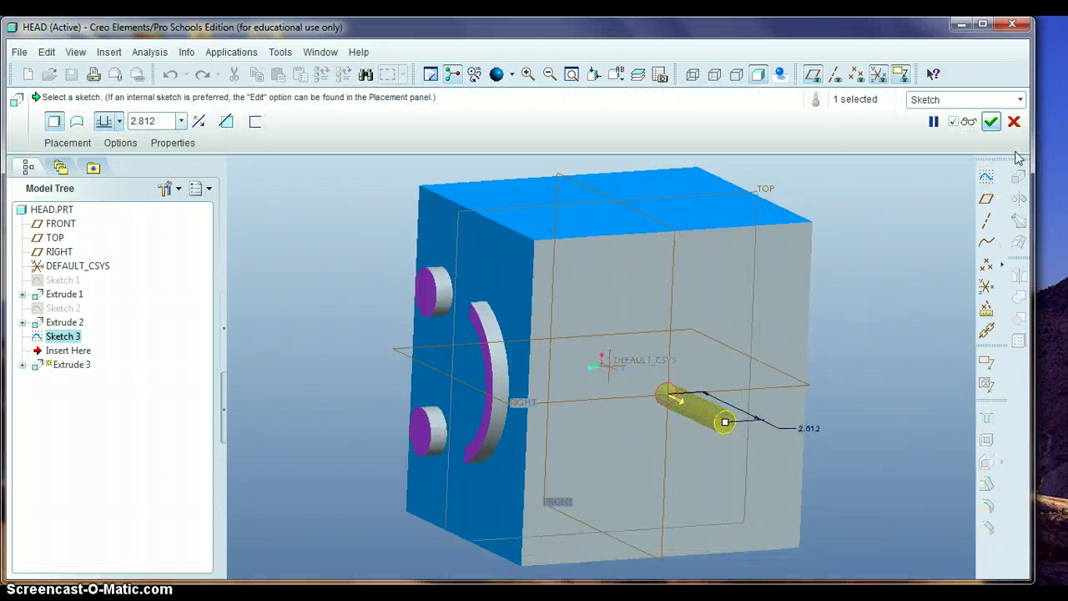
click(677, 405)
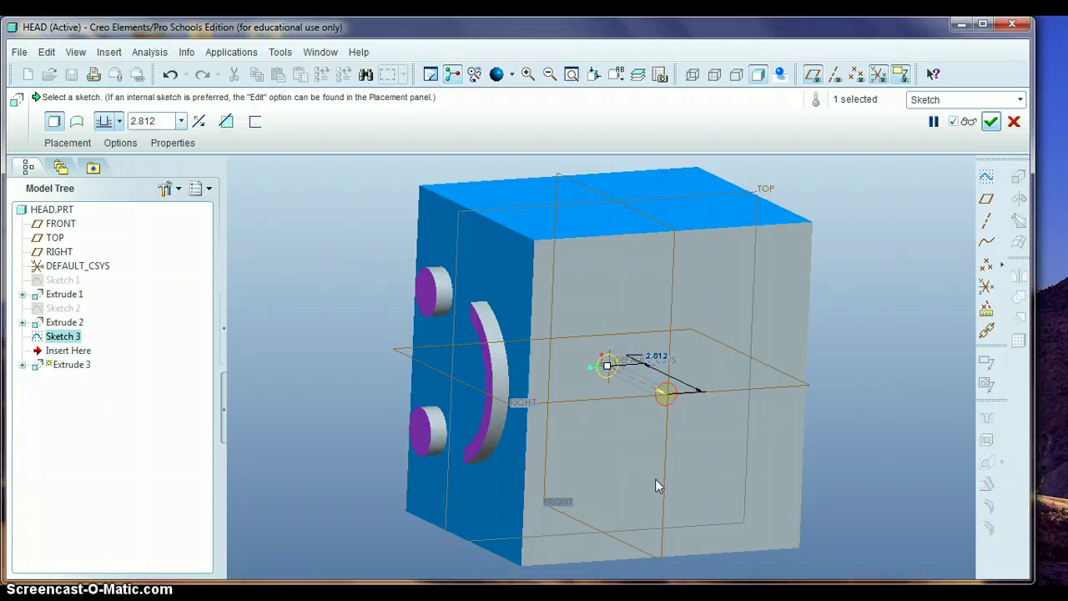
double_click(659, 362)
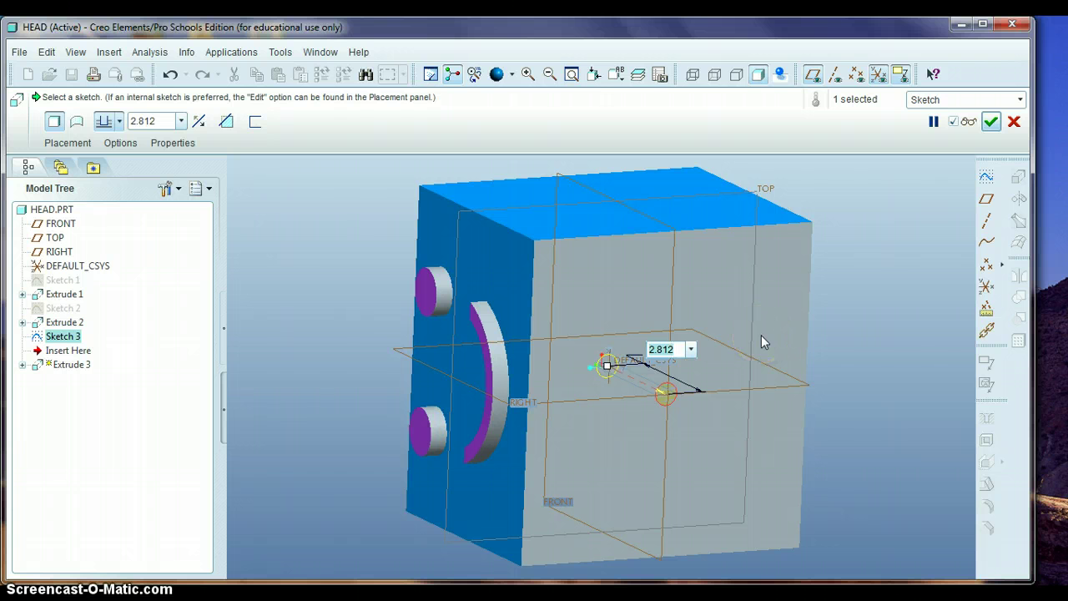
text(.75)
key(Return)
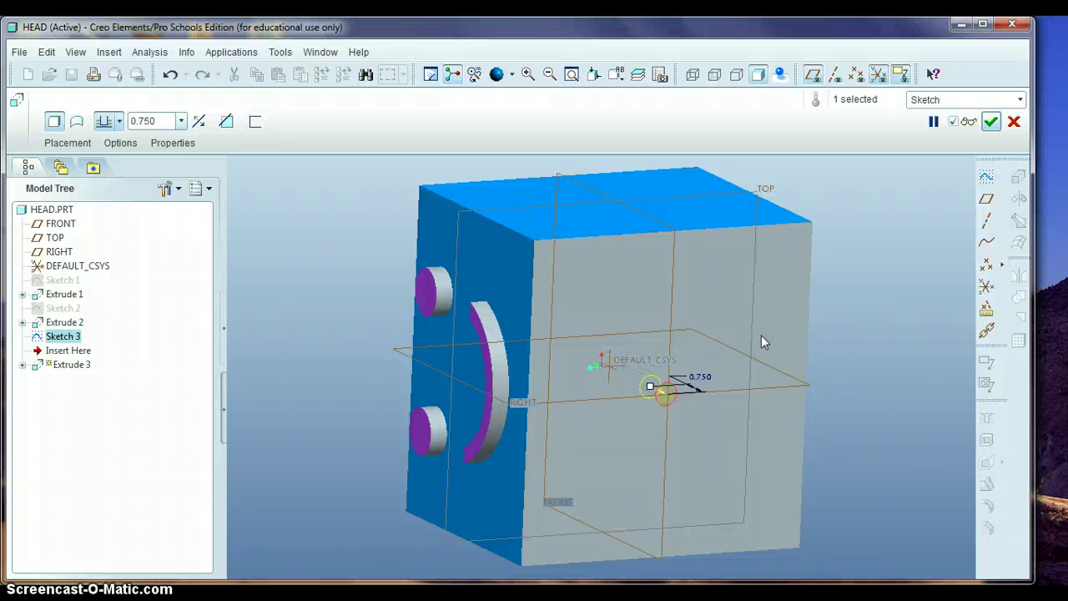
click(235, 126)
click(987, 122)
middle_click(843, 279)
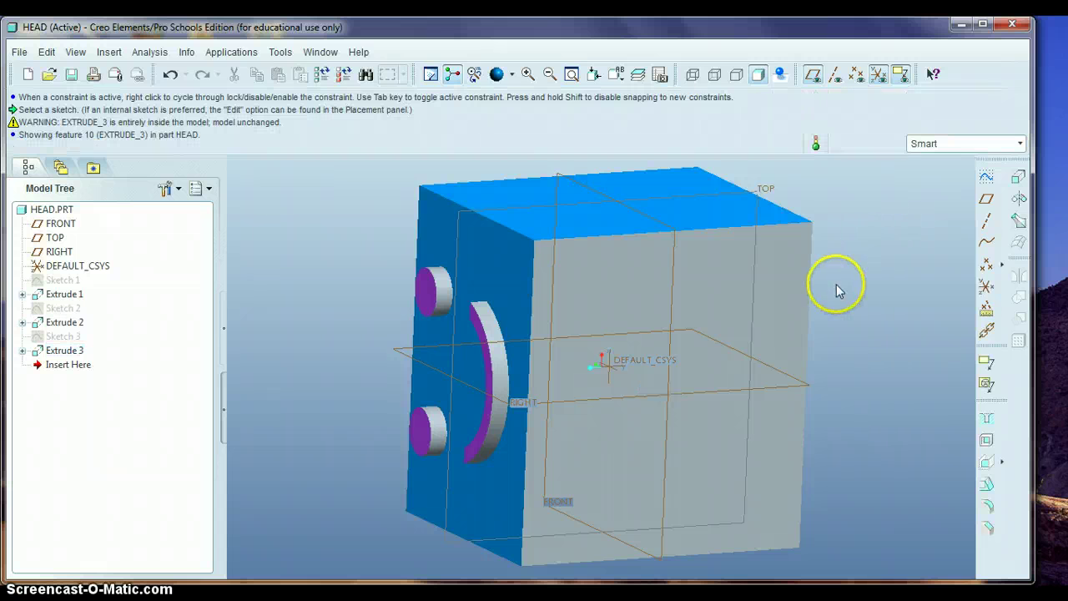
Step: Redefine the circular extrusion as a material-removing cut so it makes a hole in the head's underside
middle_drag(851, 281, 820, 263)
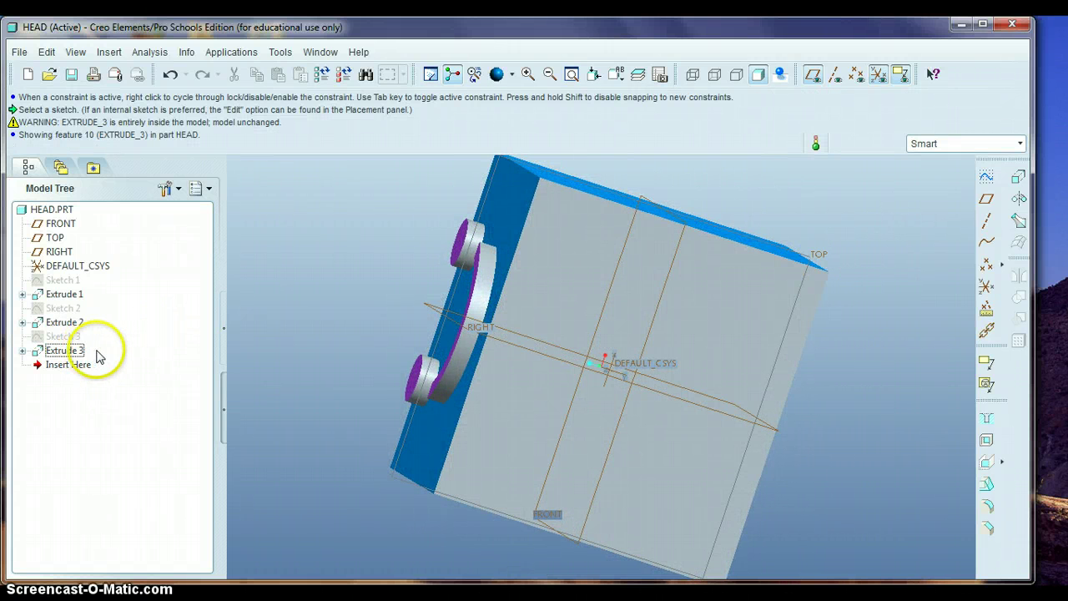
right_click(62, 351)
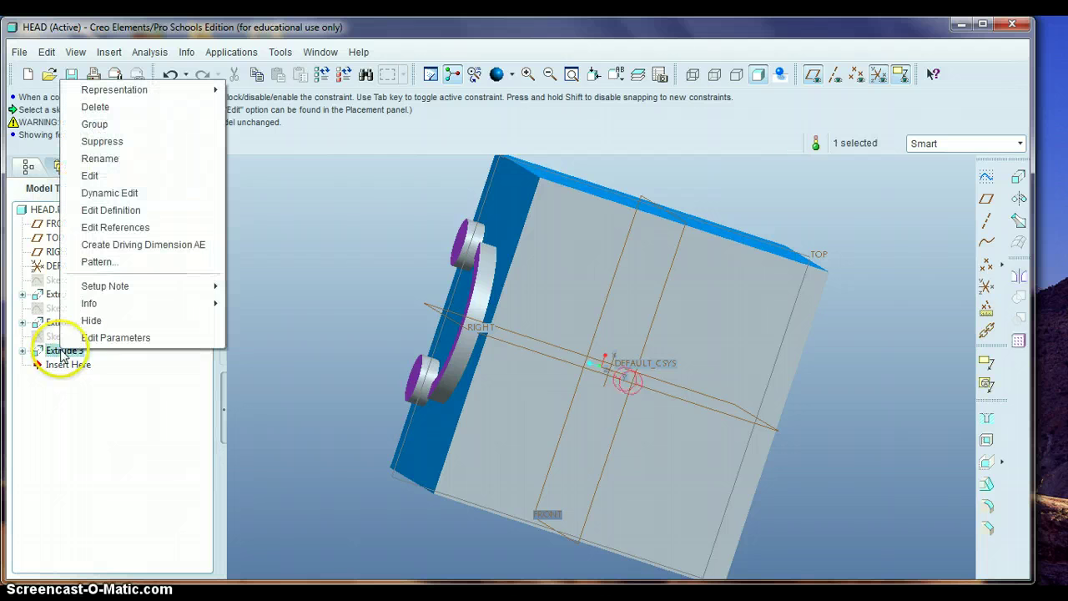
click(112, 210)
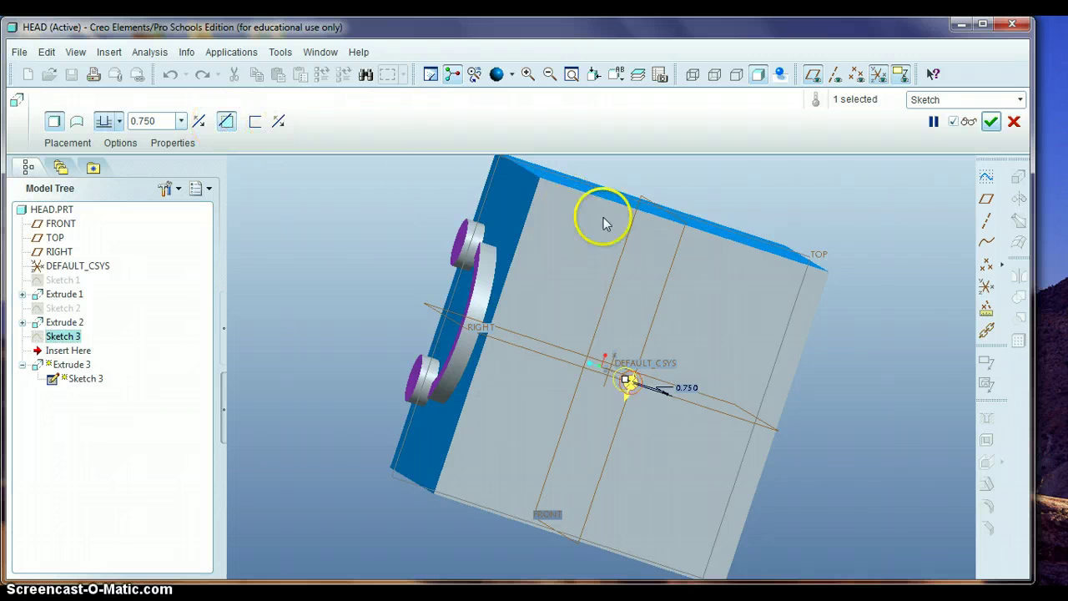
click(991, 121)
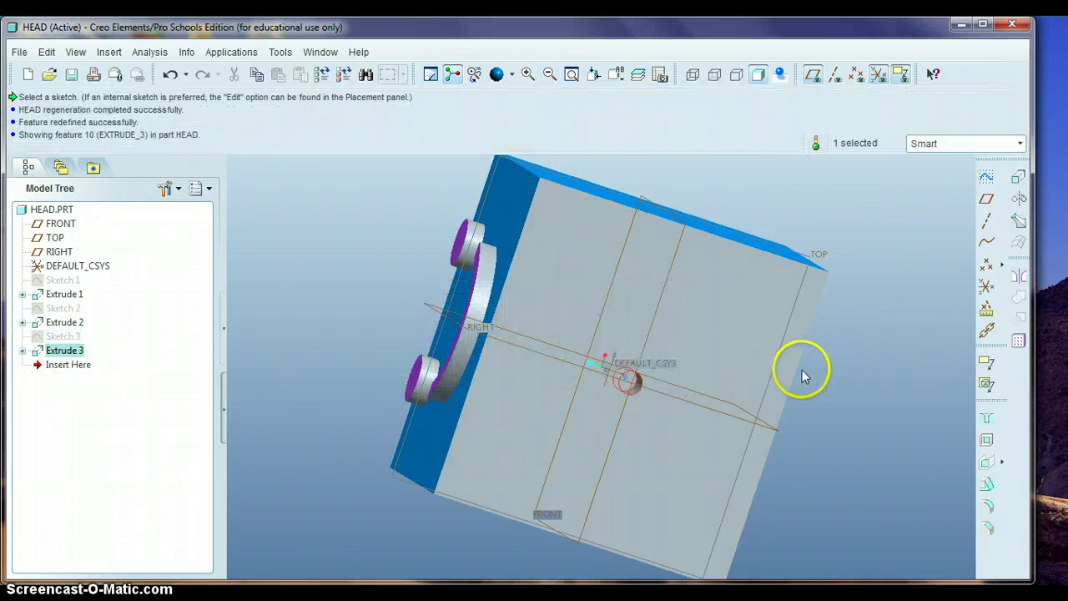
middle_drag(817, 362, 778, 385)
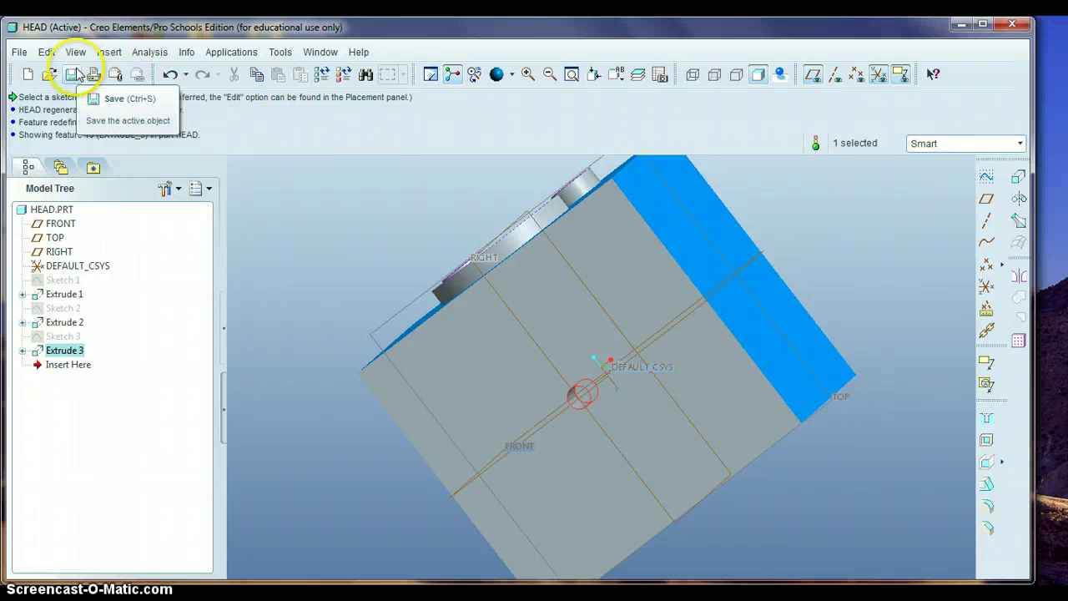
click(18, 52)
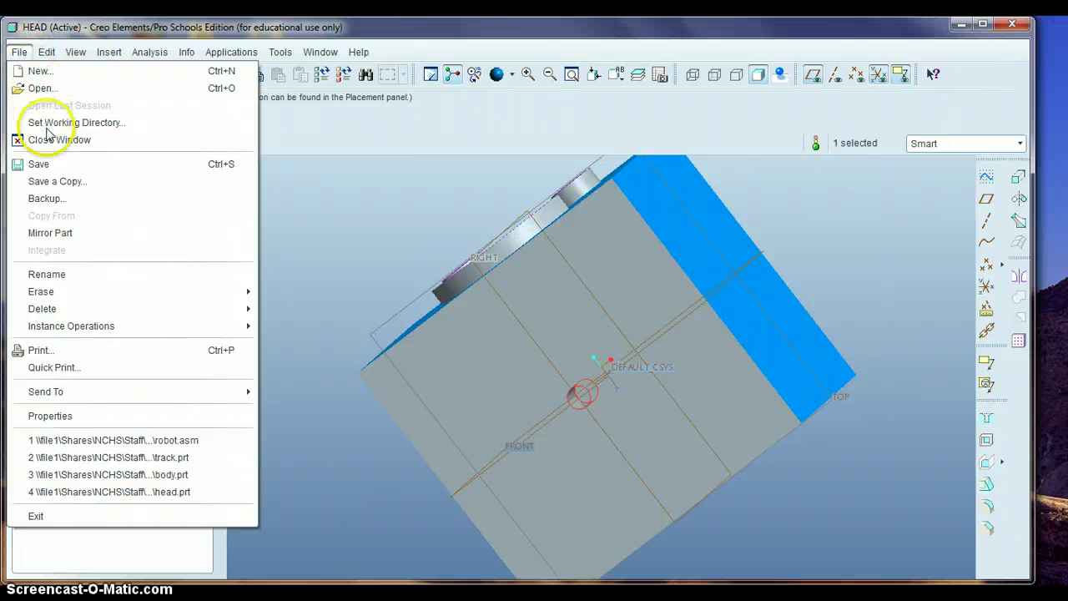
click(48, 165)
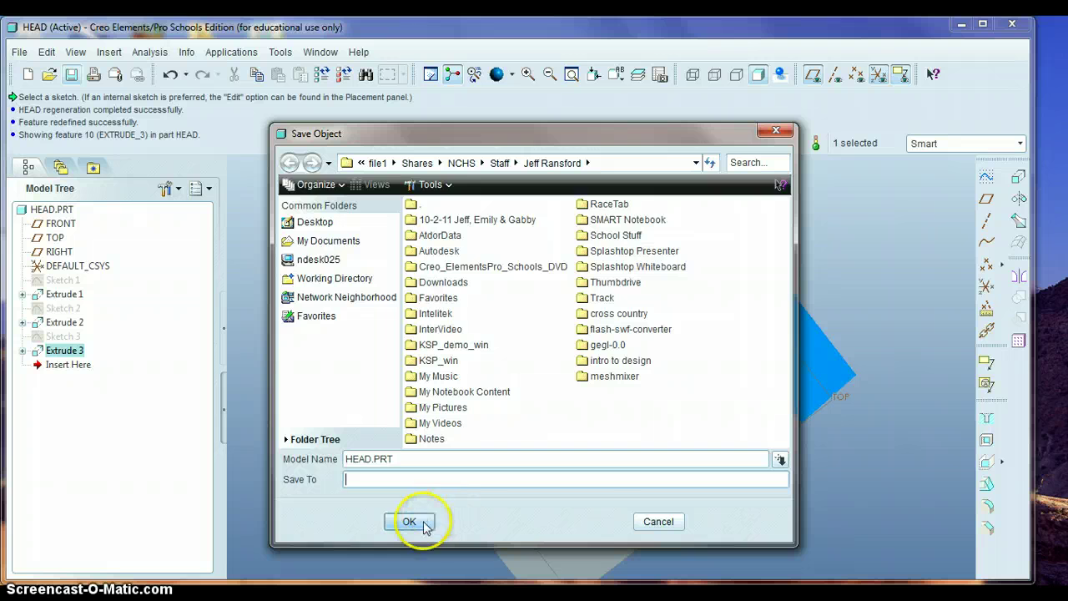
click(655, 522)
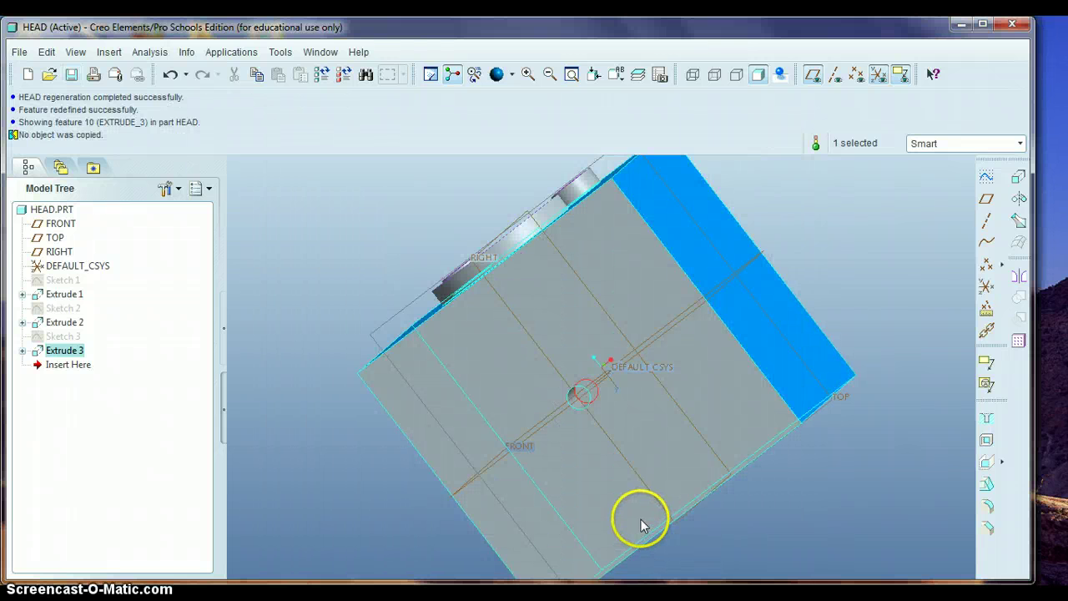
click(19, 52)
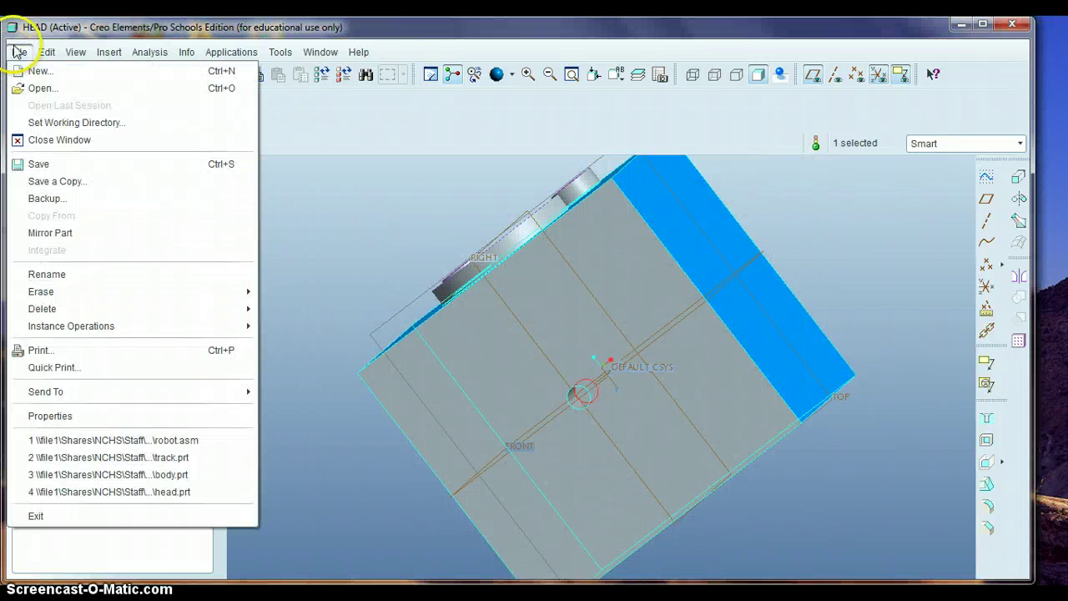
click(65, 167)
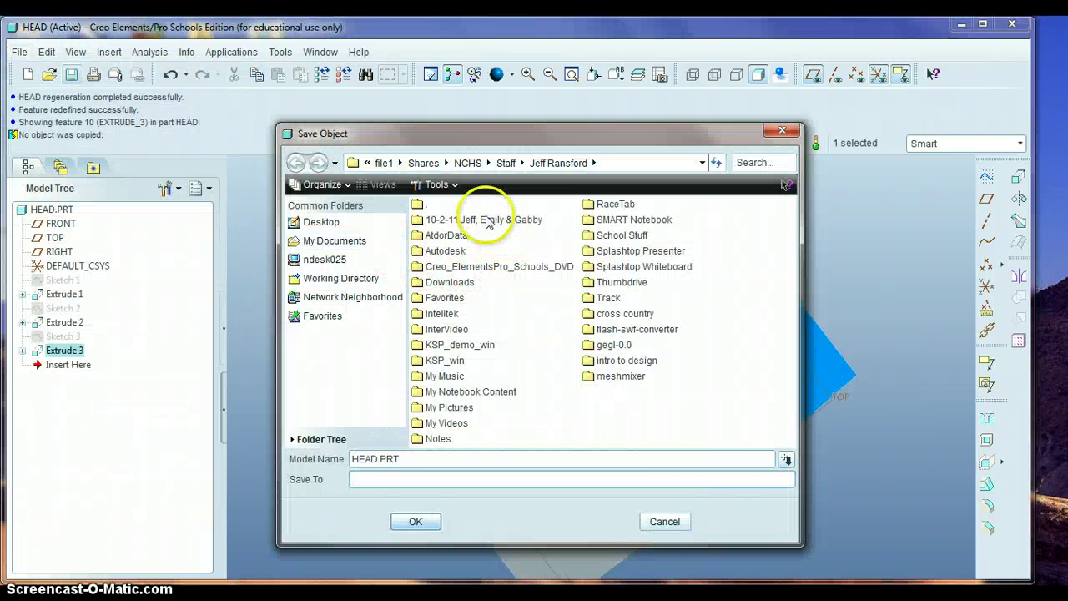
right_click(512, 328)
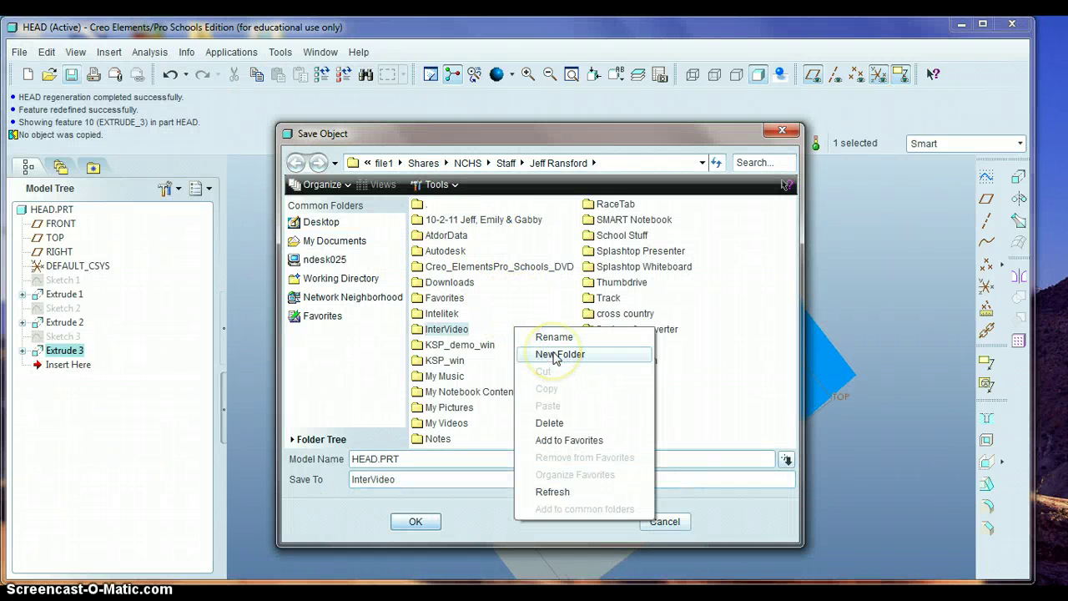
click(710, 334)
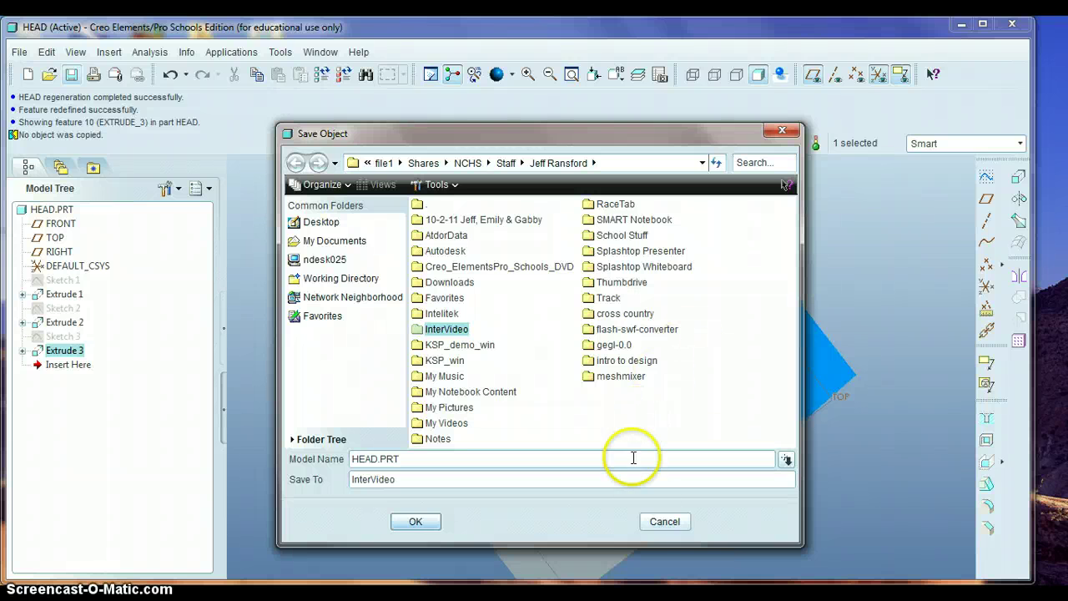
click(663, 521)
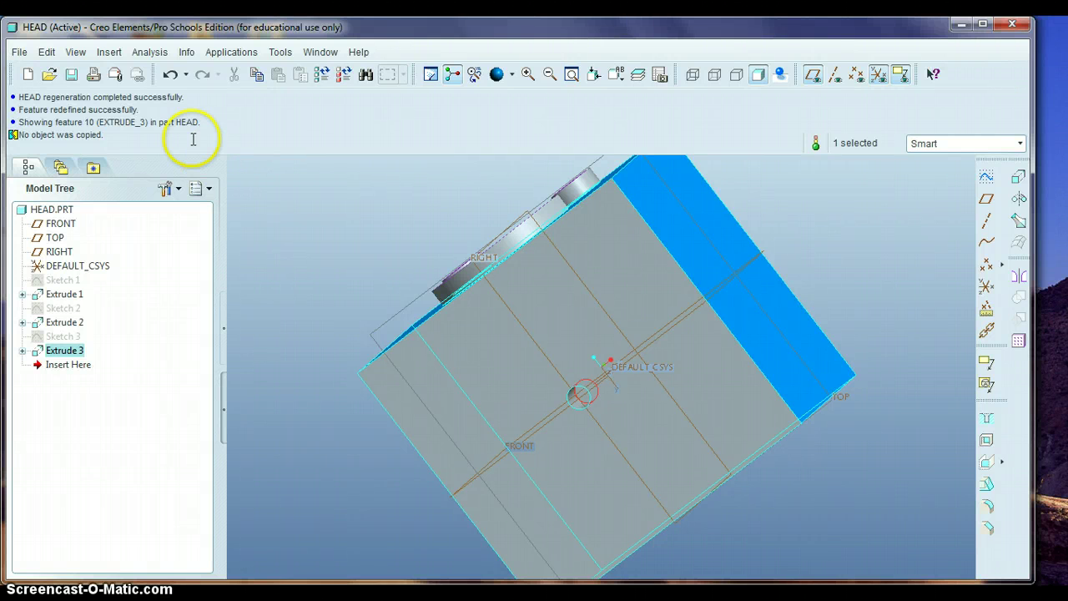
Step: Create a new solid part named body using the default template
click(18, 52)
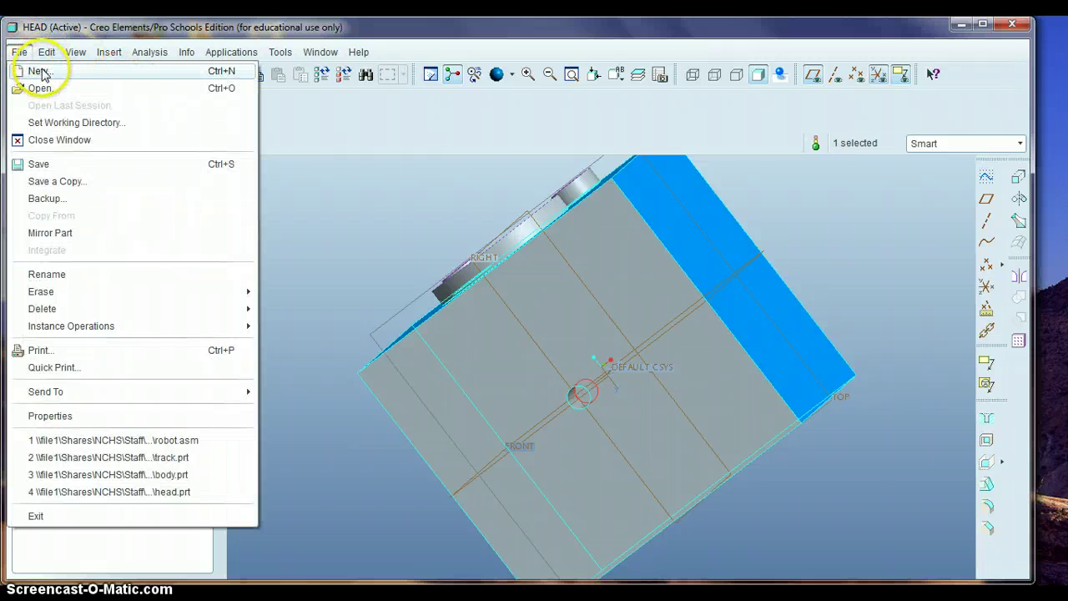
click(39, 71)
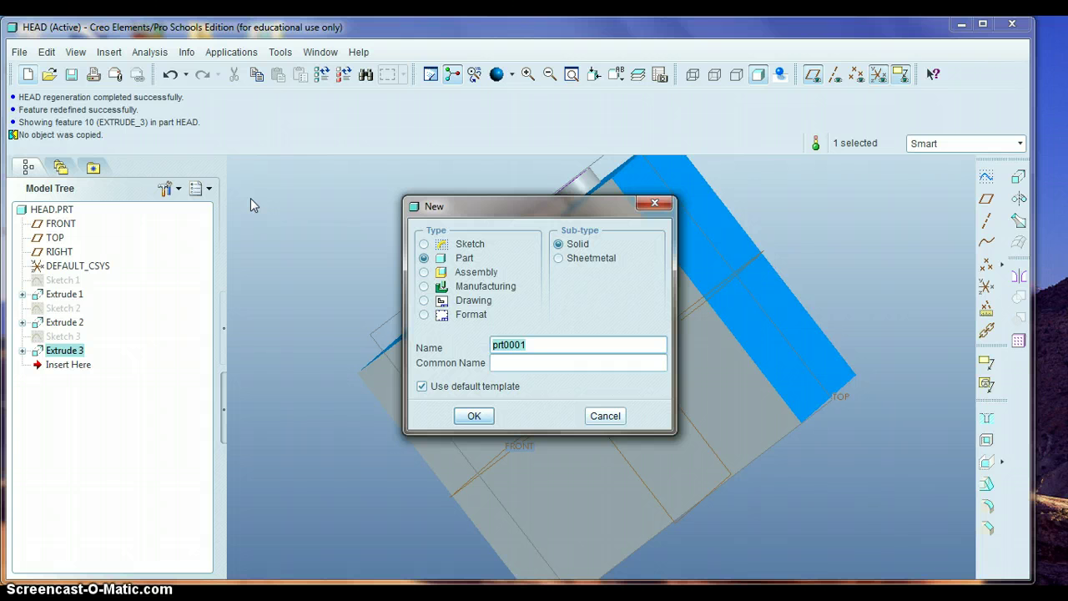
text(body)
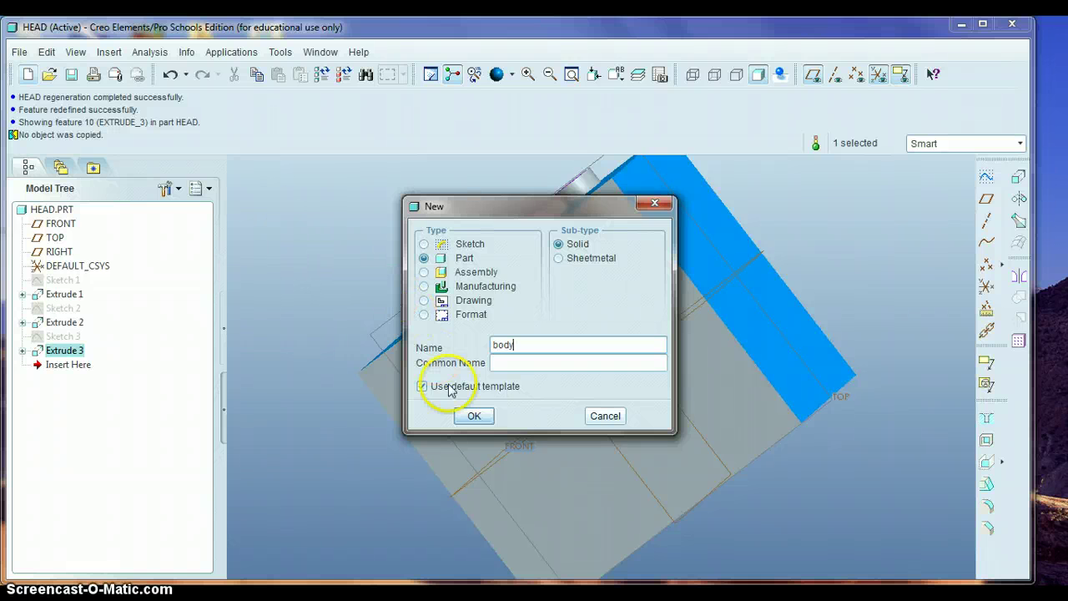
click(473, 415)
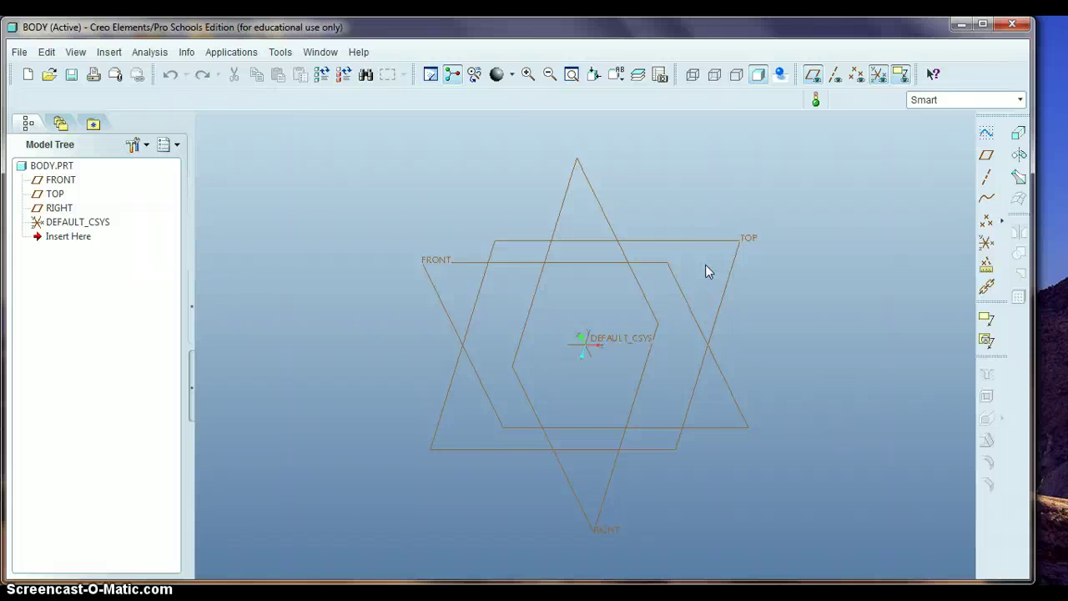
Step: Start a sketch on the FRONT datum plane, with the TOP plane as the orientation reference facing top
click(436, 265)
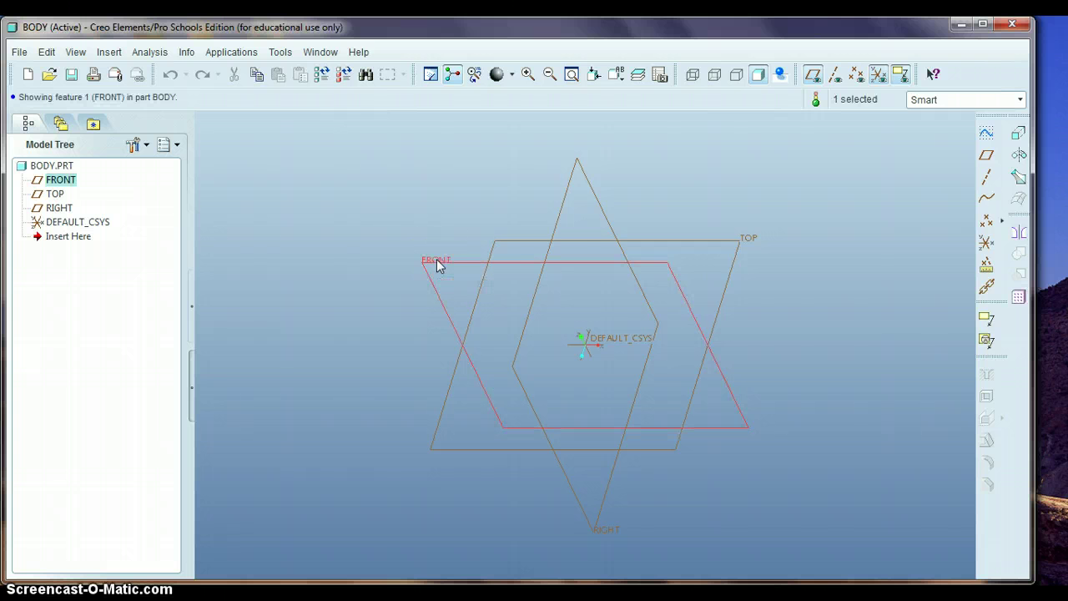
click(987, 136)
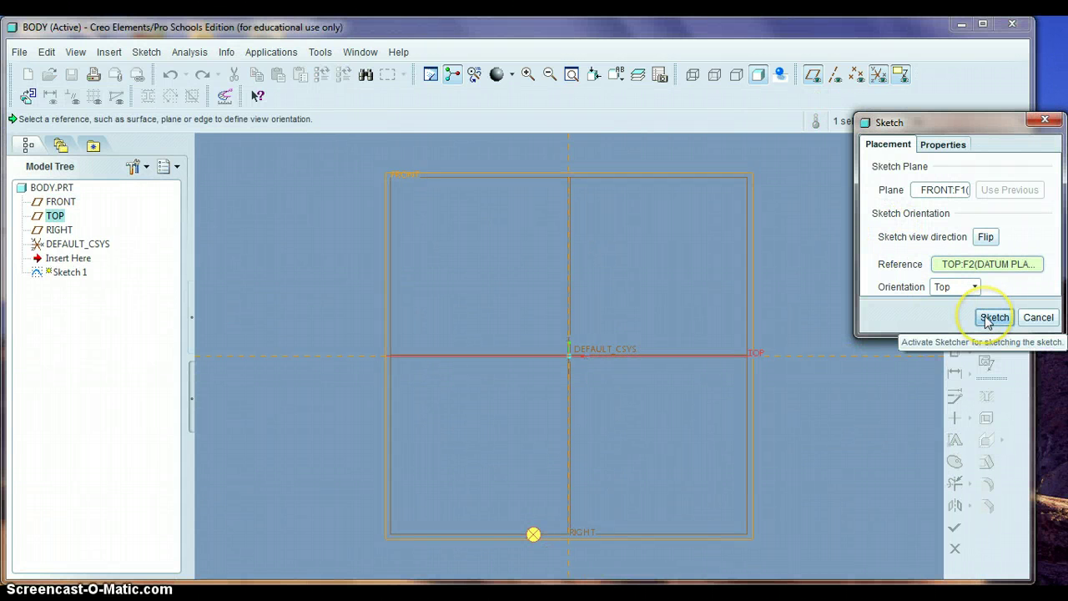
click(987, 321)
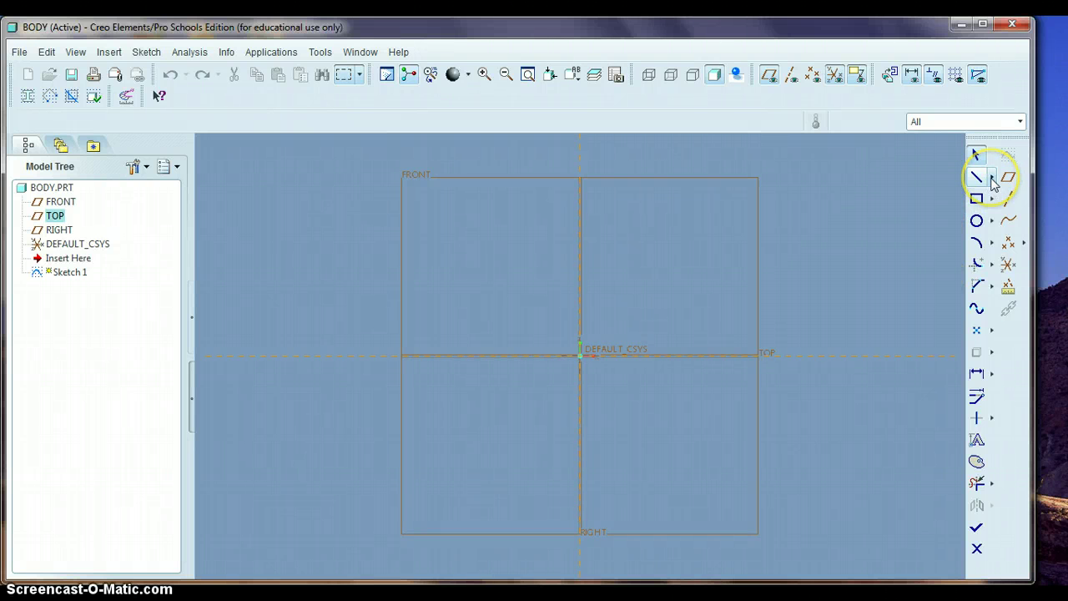
Step: Draw a vertical and a horizontal geometry centerline through the origin along the reference planes
click(953, 186)
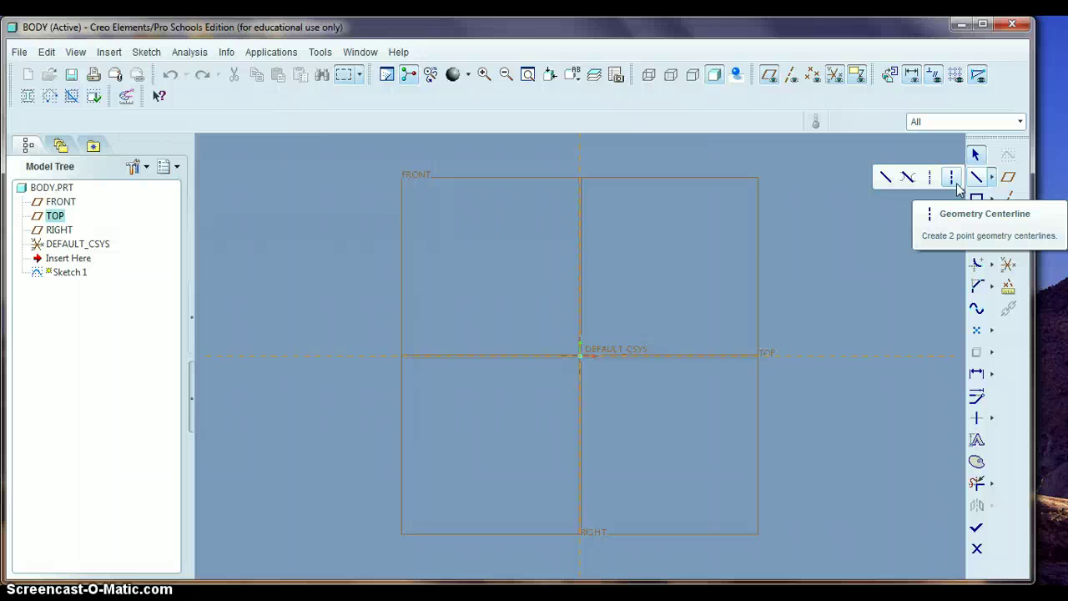
click(955, 184)
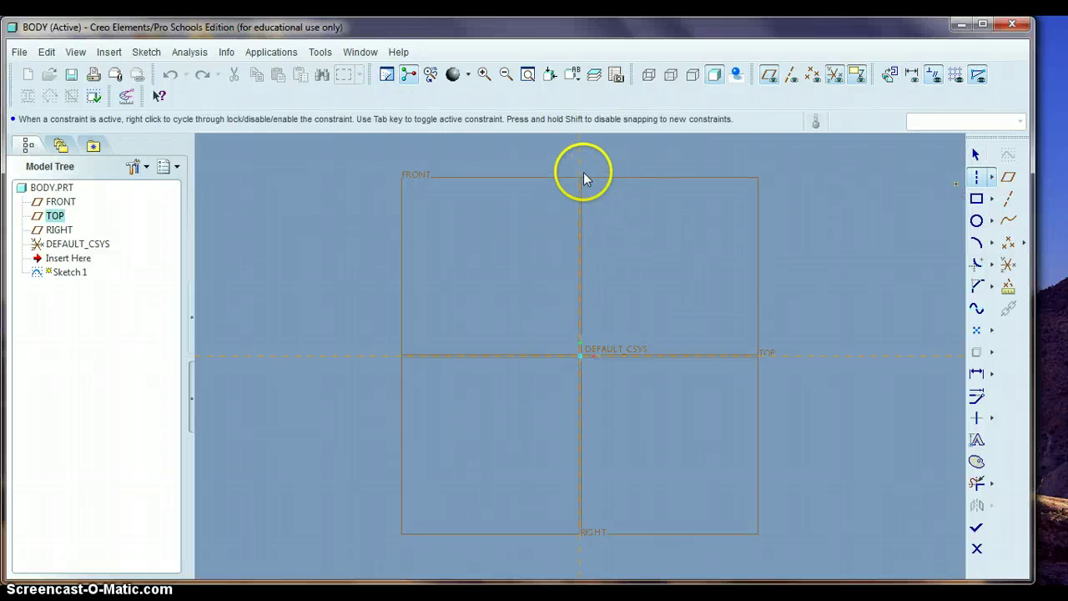
click(590, 269)
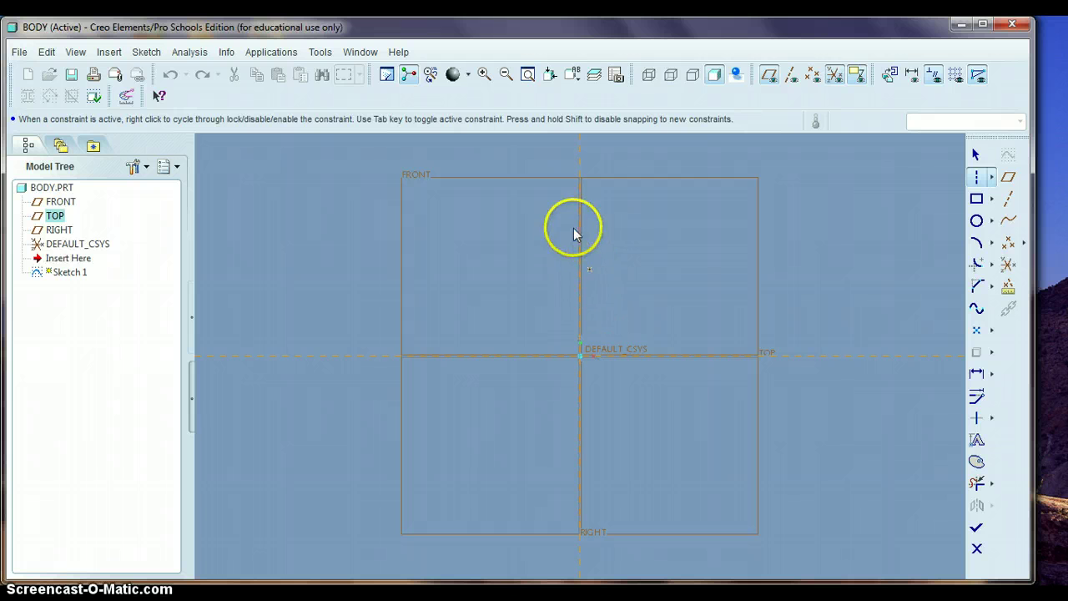
click(581, 171)
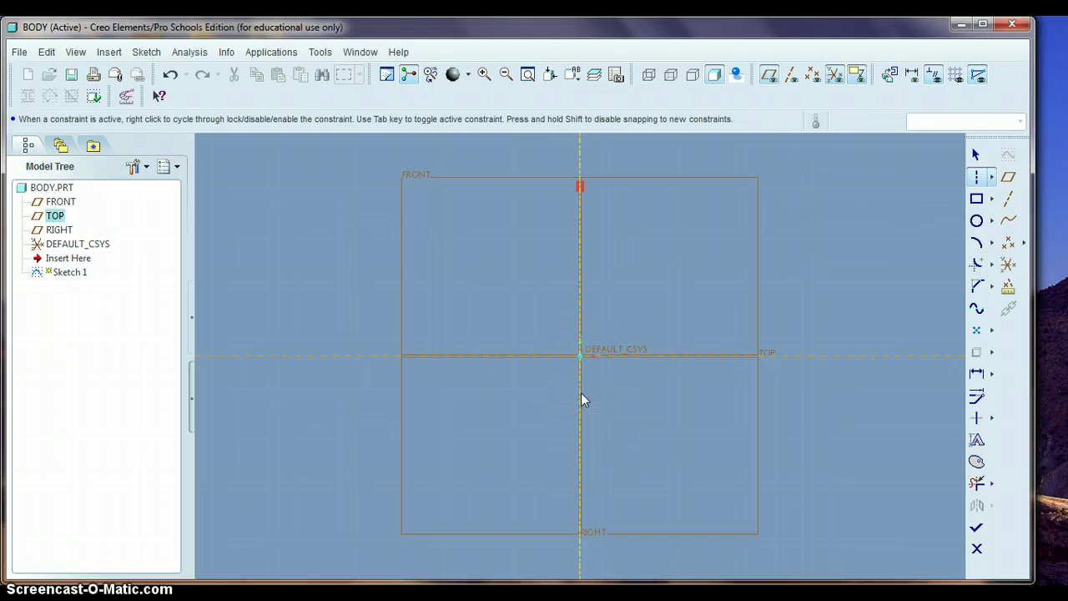
click(581, 392)
click(393, 356)
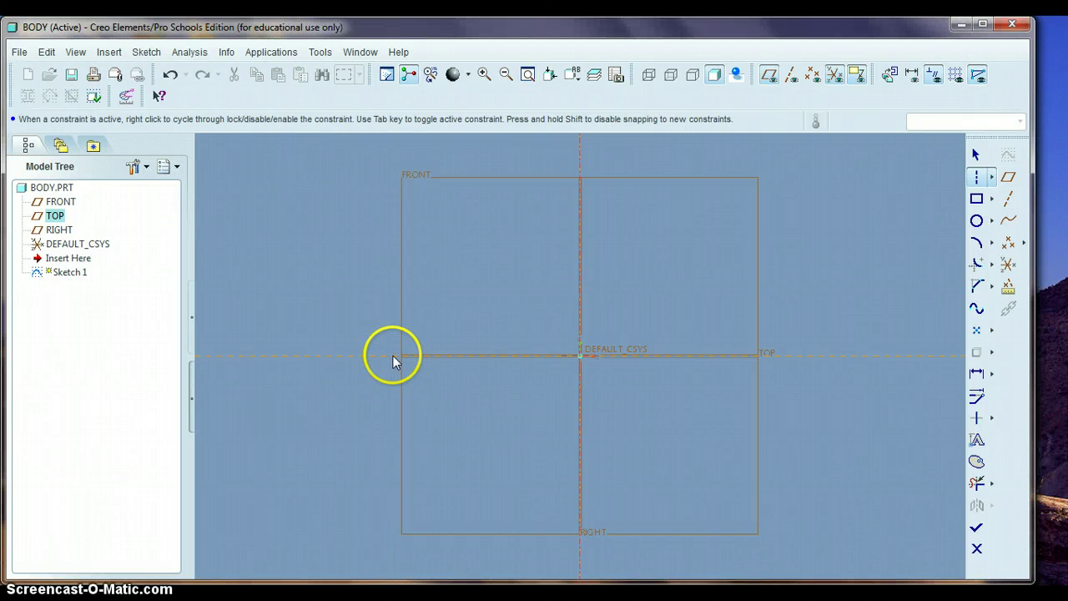
click(705, 357)
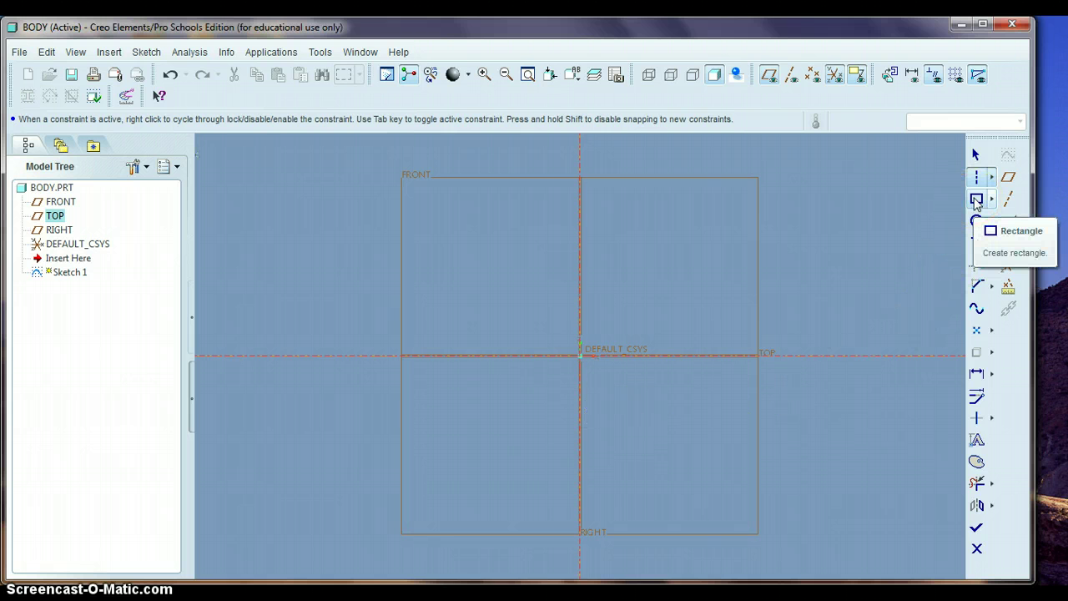
Step: Sketch a rectangle about 207.5 wide and 245.4 high, symmetric about both centerlines
click(976, 200)
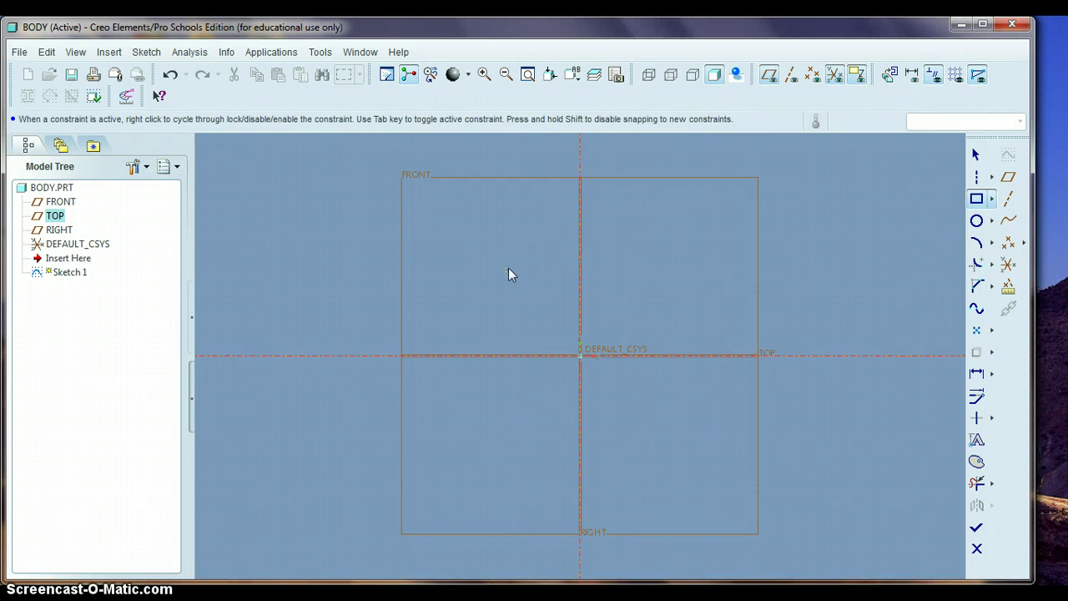
drag(508, 268, 614, 268)
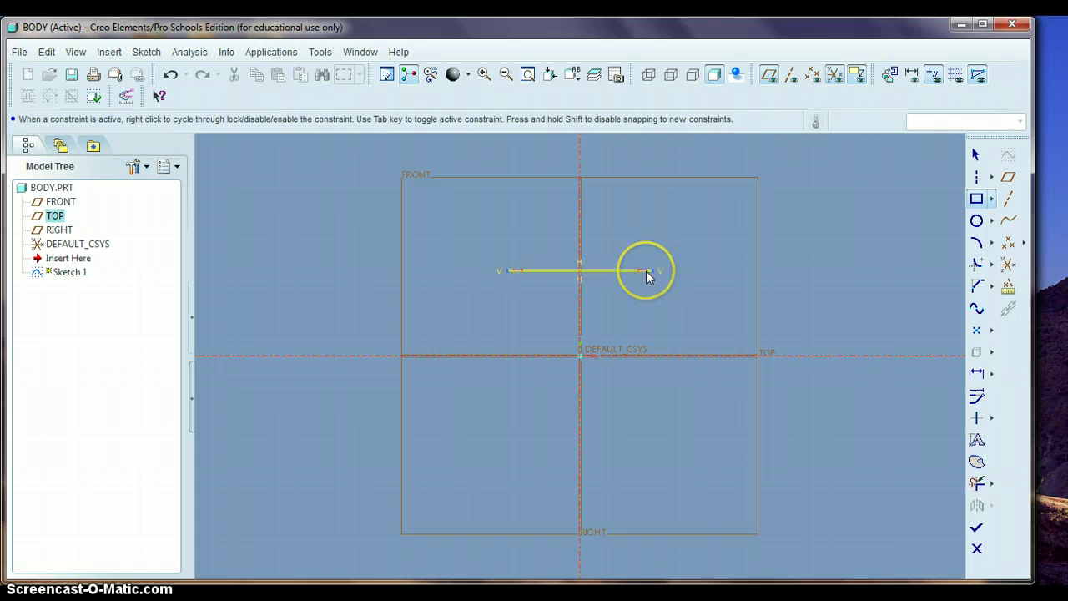
click(647, 274)
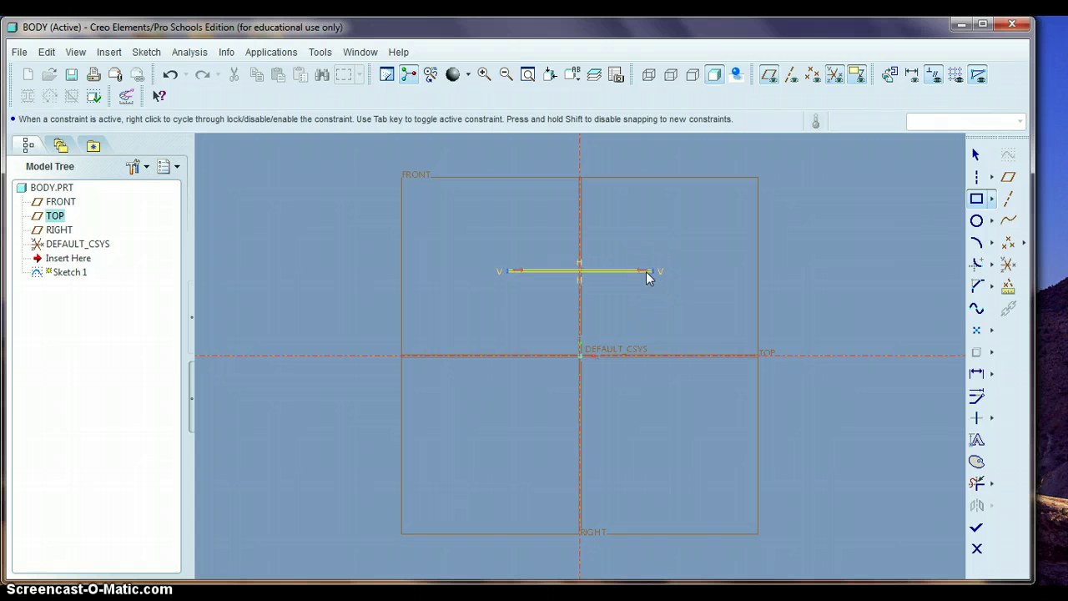
drag(649, 277, 654, 435)
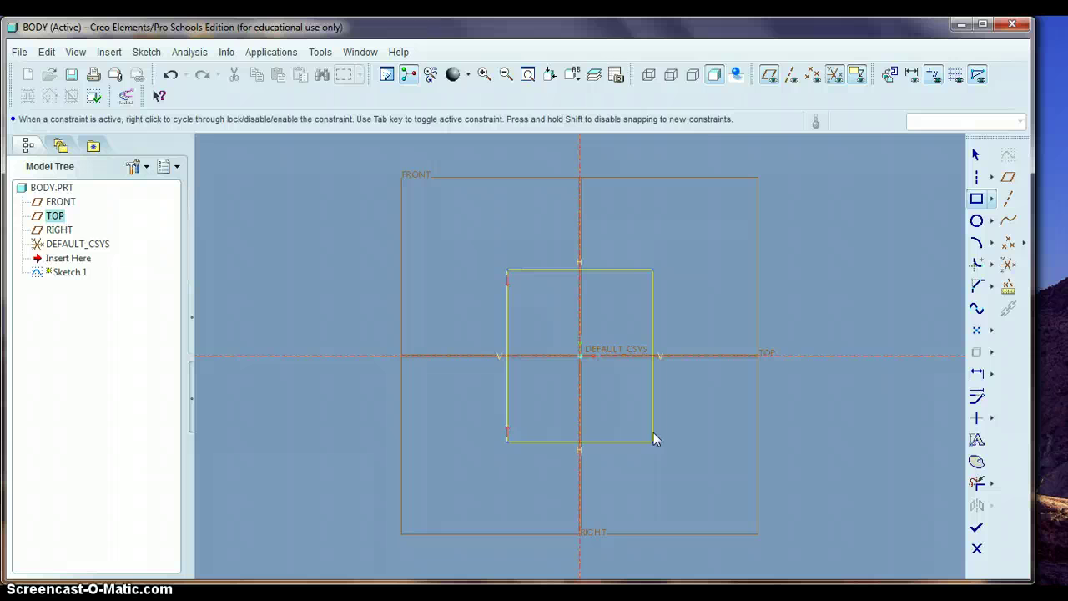
click(654, 432)
click(977, 155)
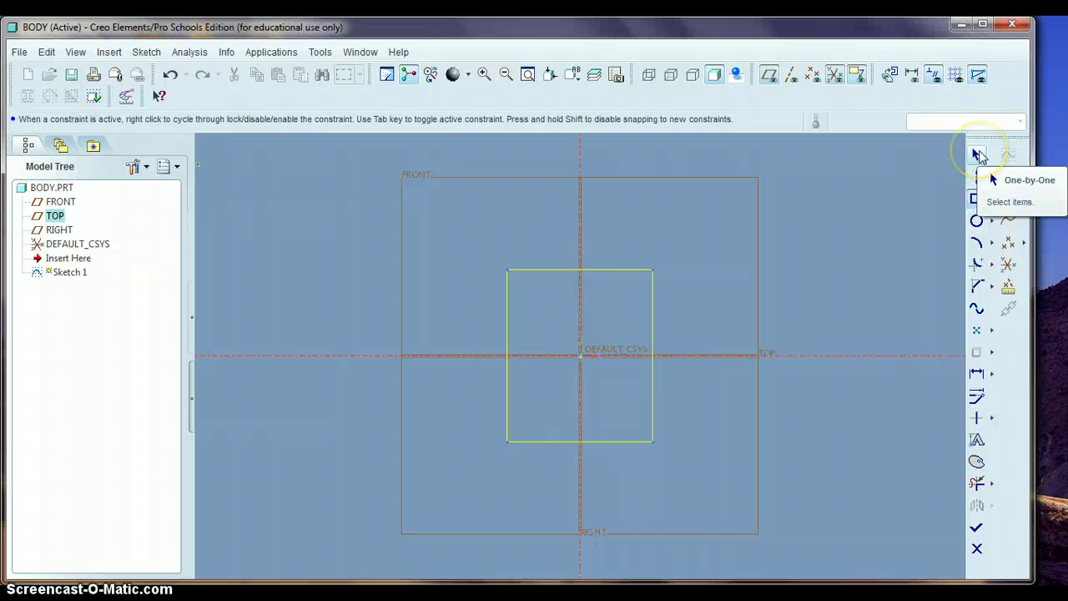
click(978, 156)
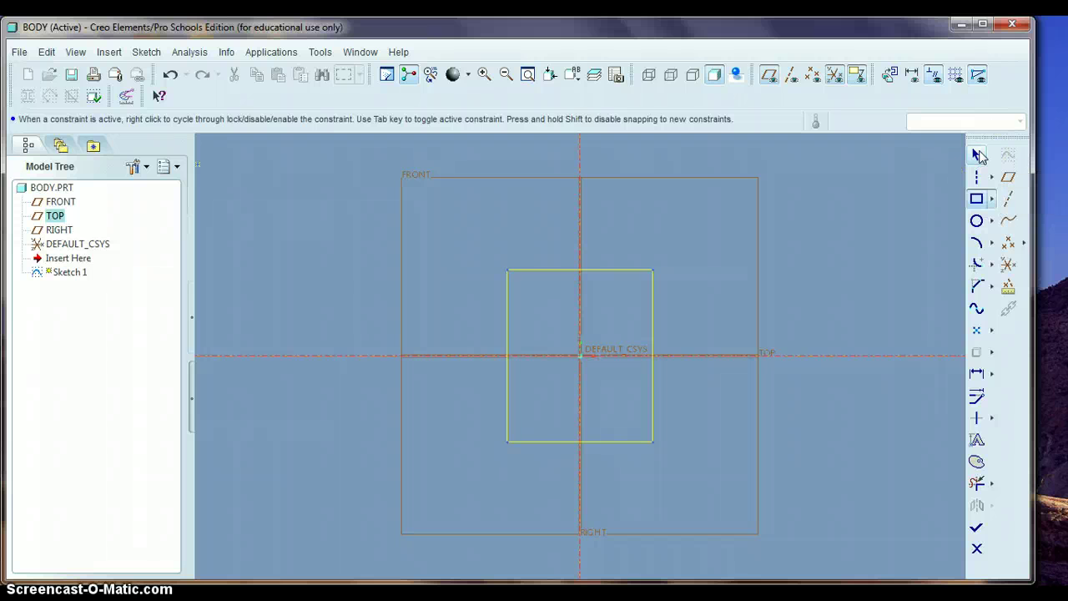
click(687, 184)
Step: Set the rectangle's width to 5.25
click(566, 261)
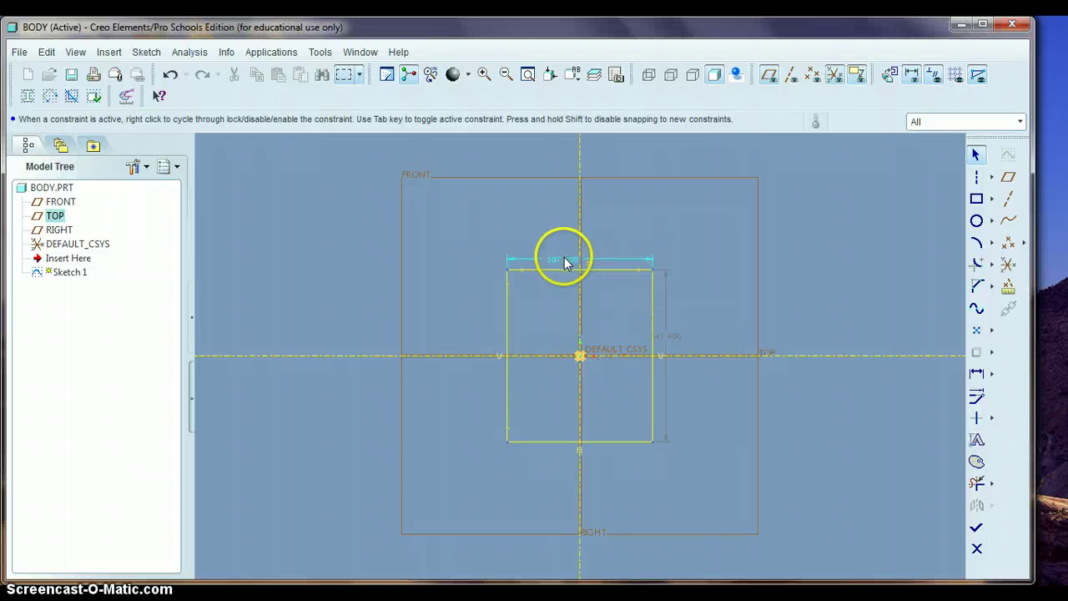
click(564, 260)
double_click(565, 261)
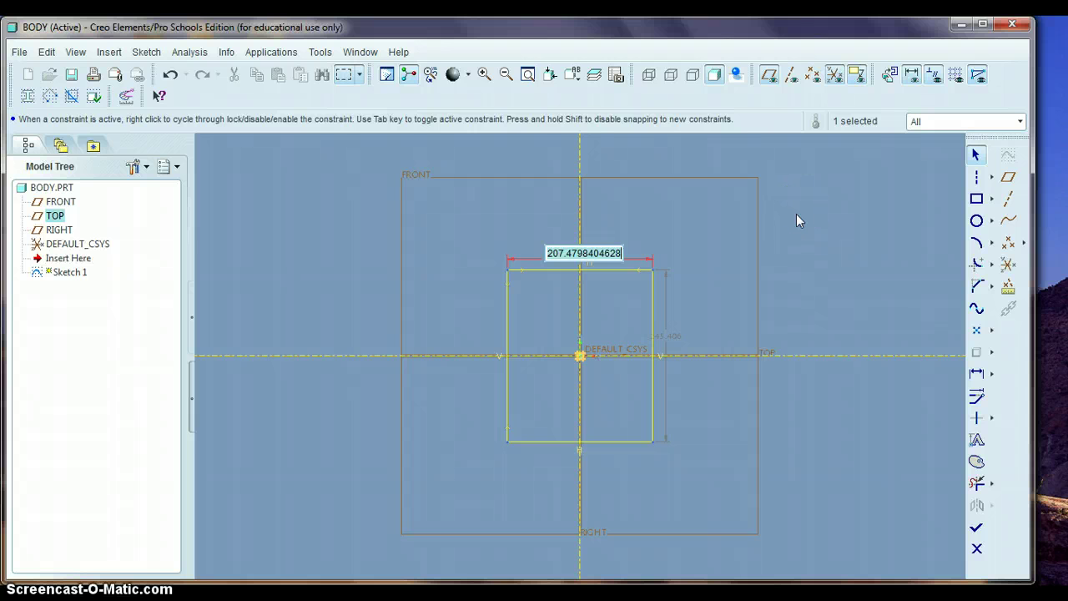
text(5.25)
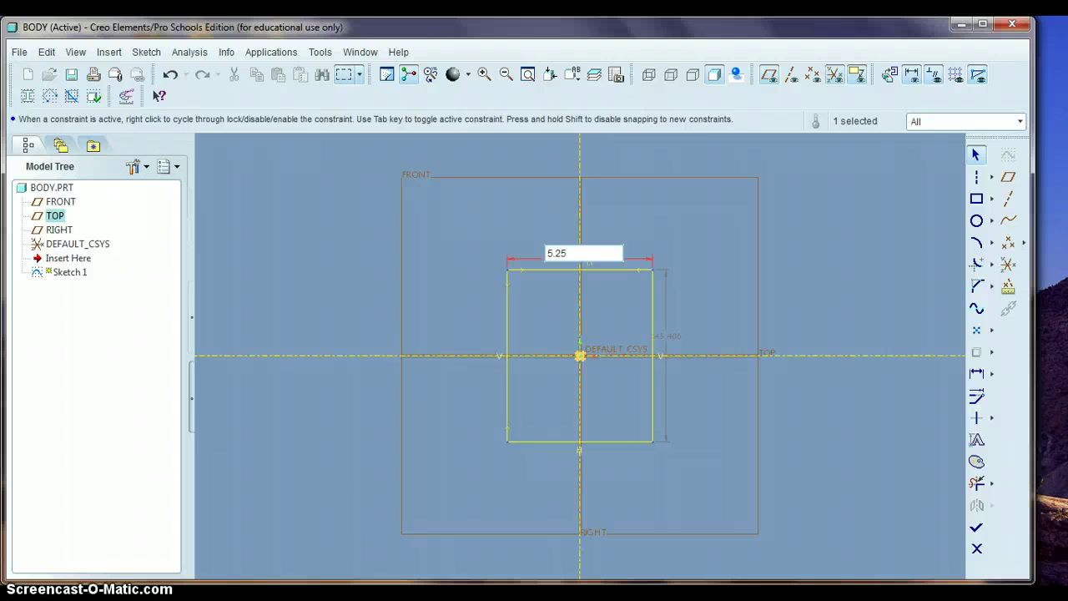
key(Return)
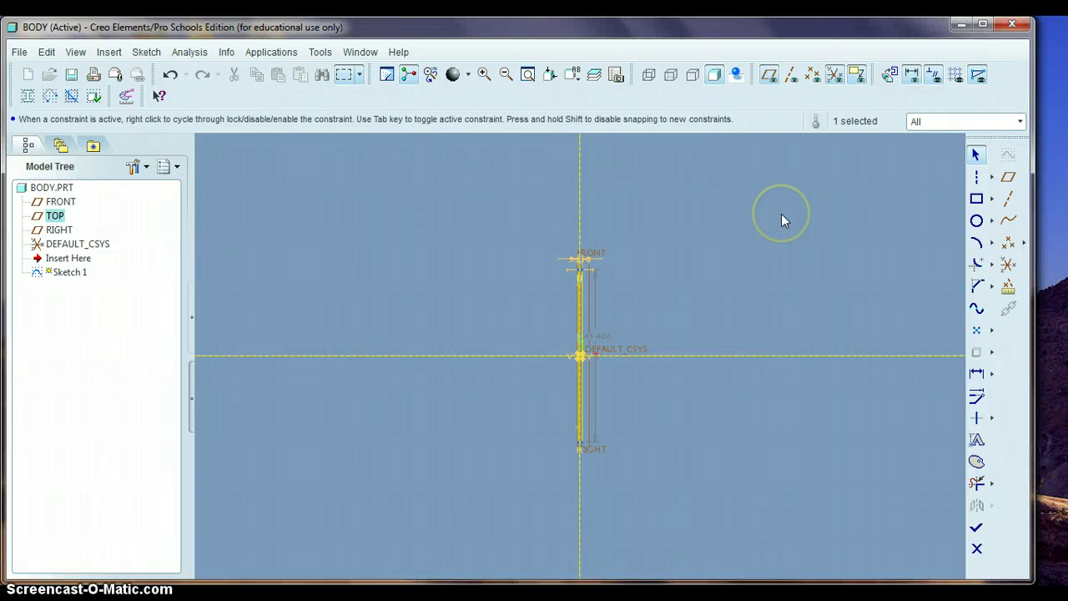
Step: Set the rectangle's height to 4 and finish the sketch
mouse_move(700, 277)
mouse_down()
mouse_move(595, 340)
mouse_move(680, 334)
mouse_up()
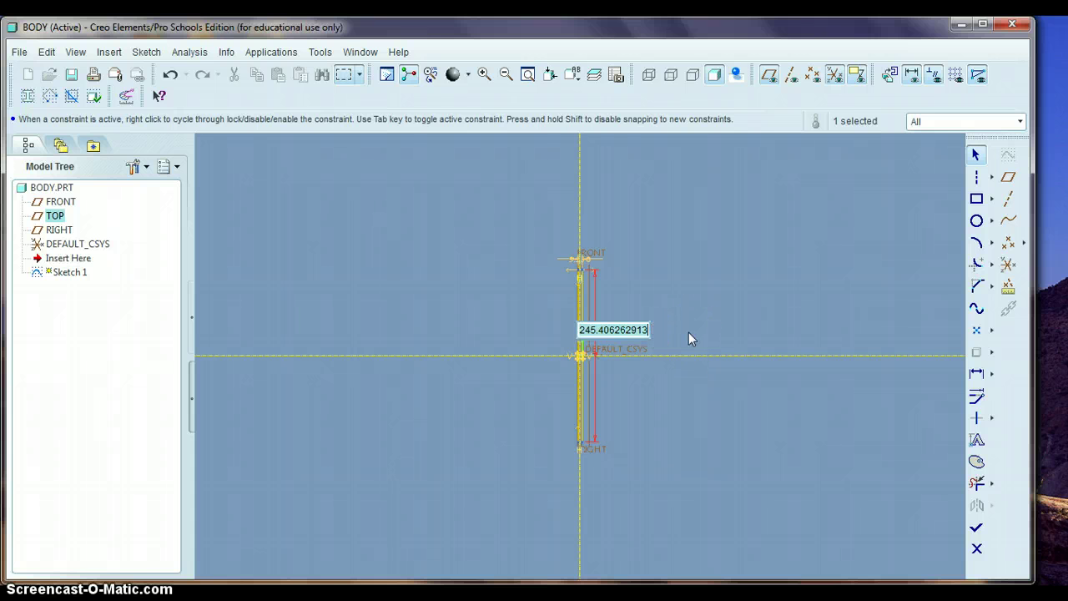
text(4)
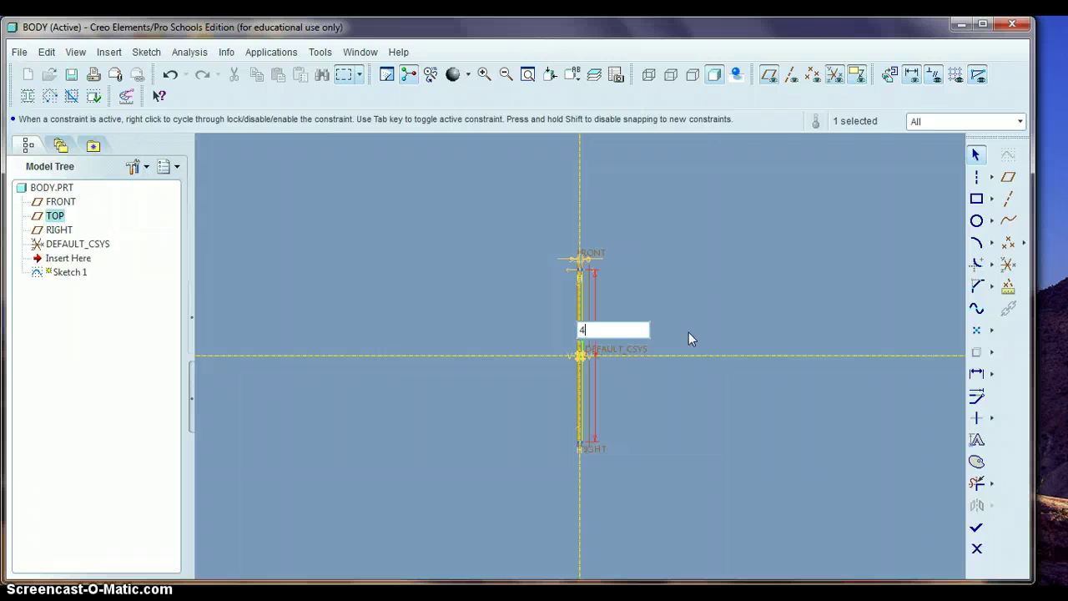
key(Return)
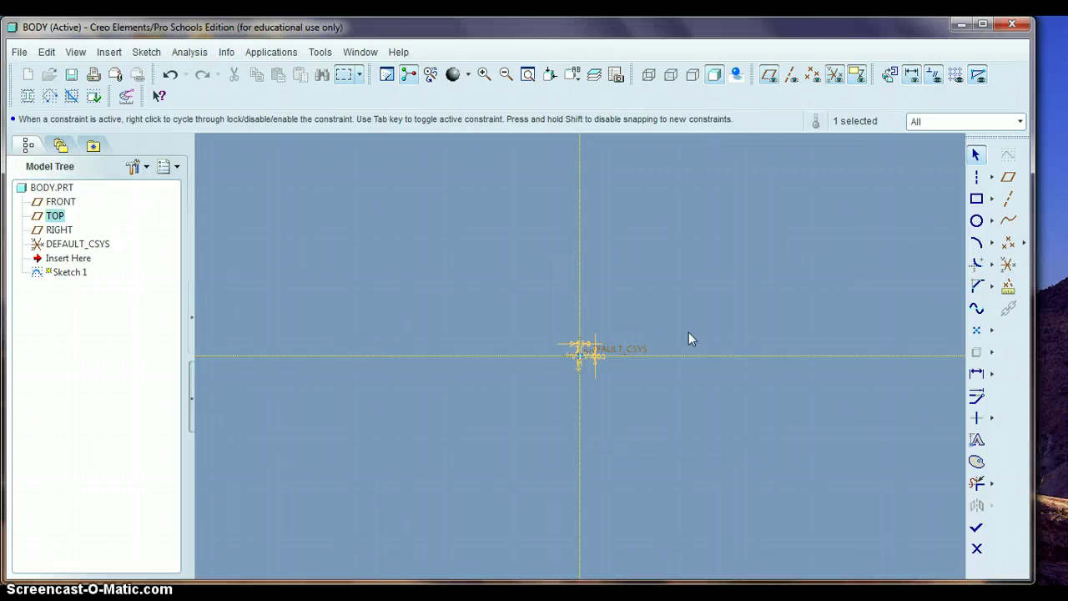
click(527, 75)
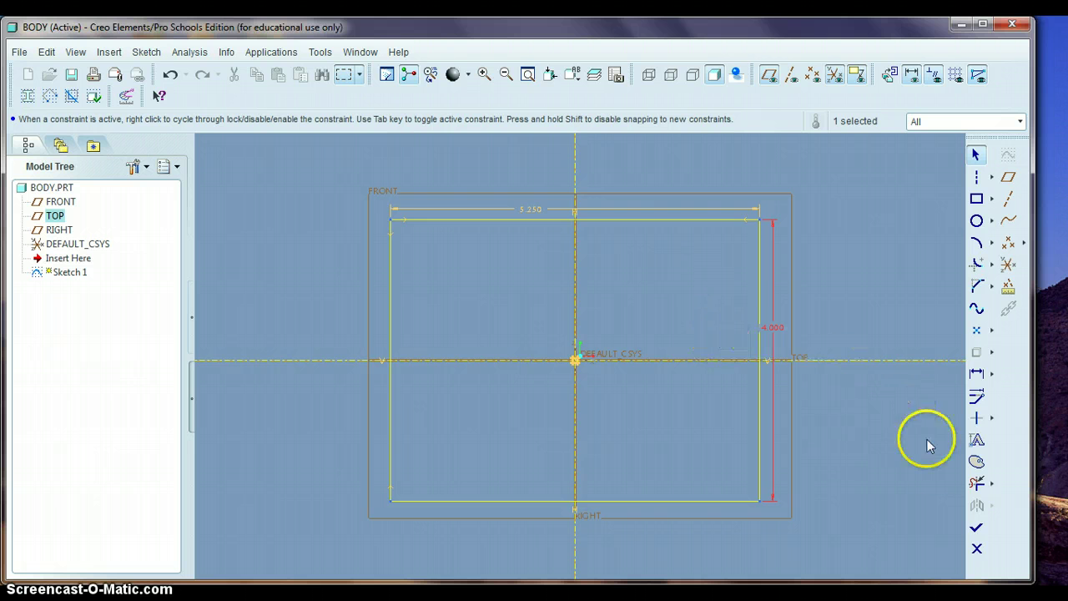
click(977, 528)
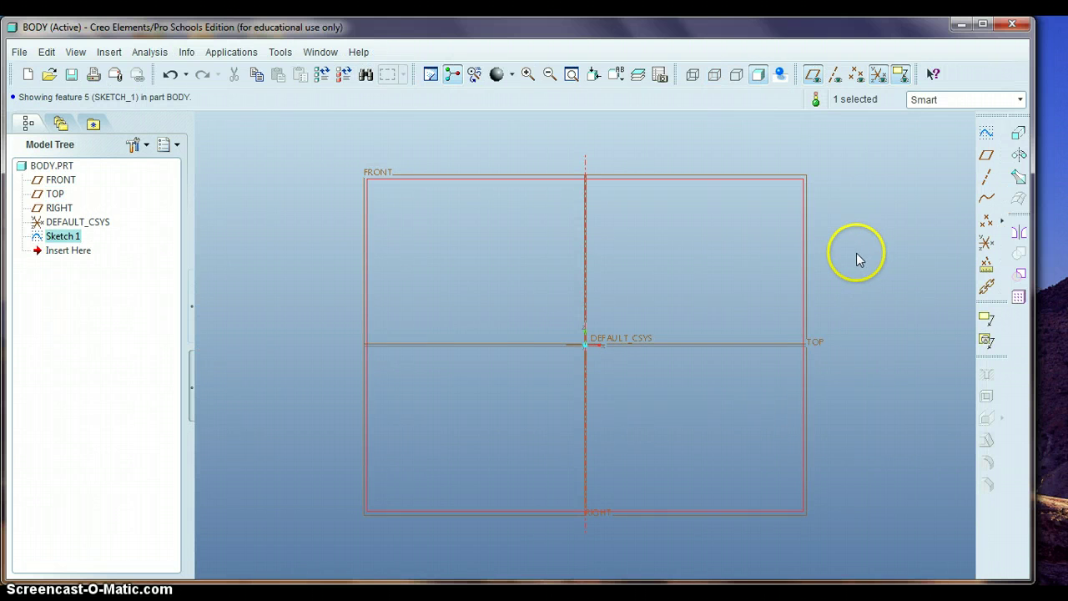
Step: Set up a solid extrusion of the rectangle sketch, symmetric about the sketch plane, with a total depth of 5.25
middle_drag(856, 254, 820, 263)
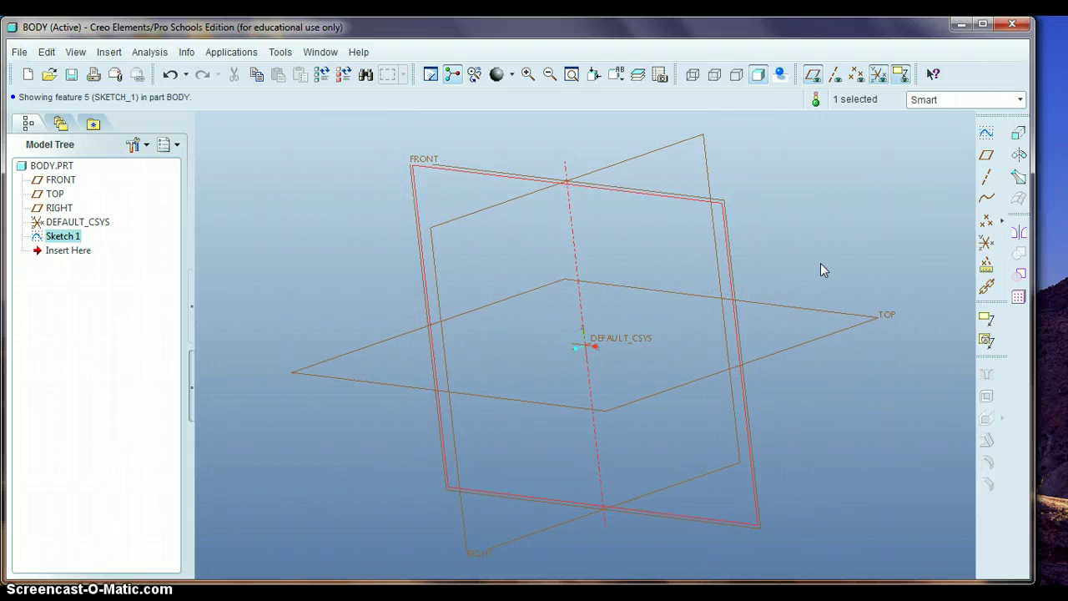
click(1018, 135)
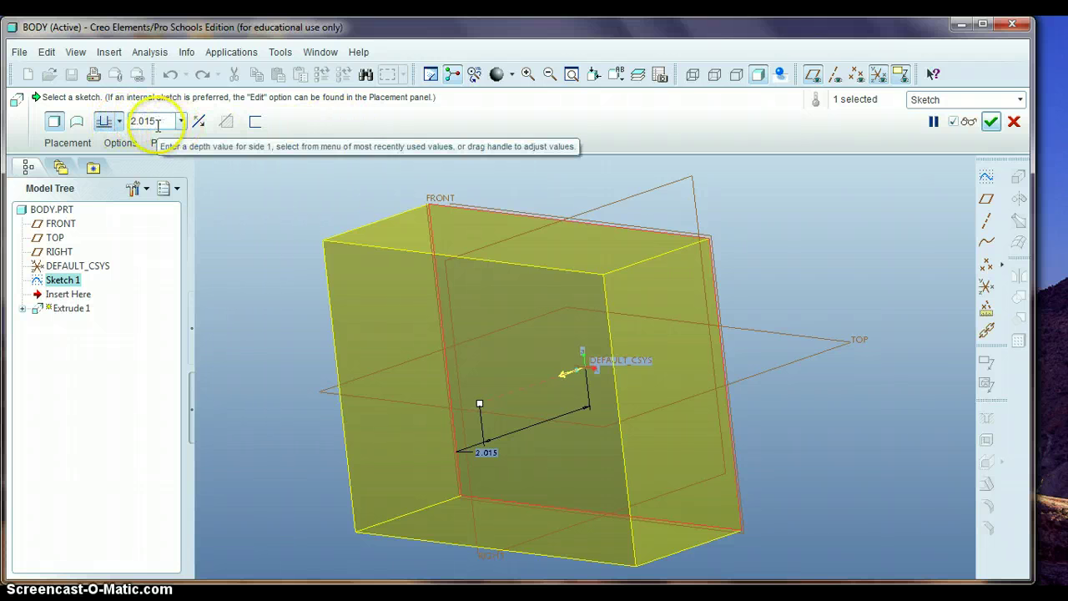
click(119, 124)
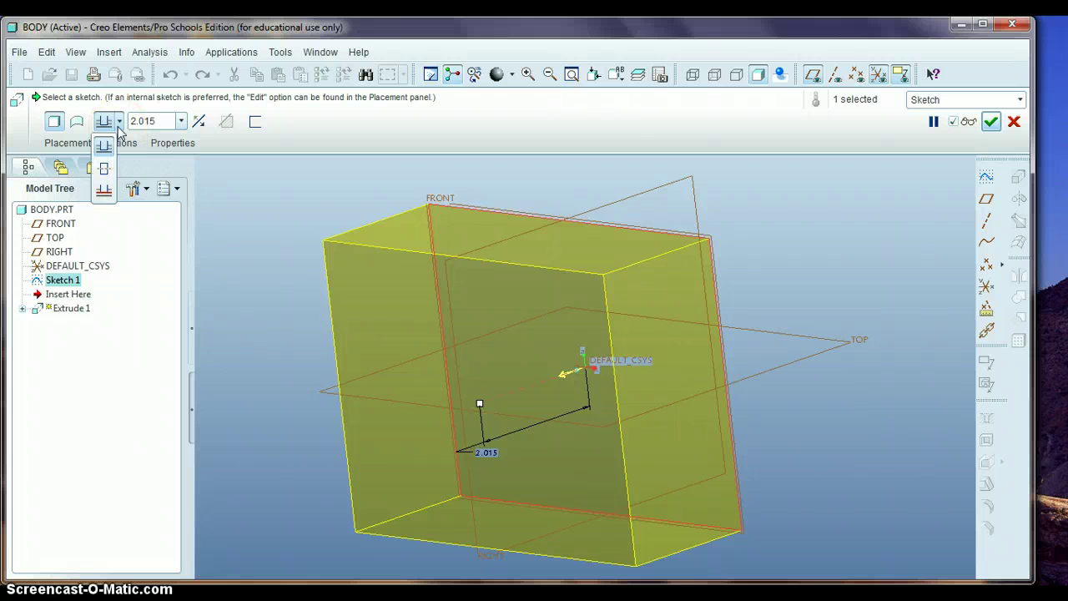
click(102, 170)
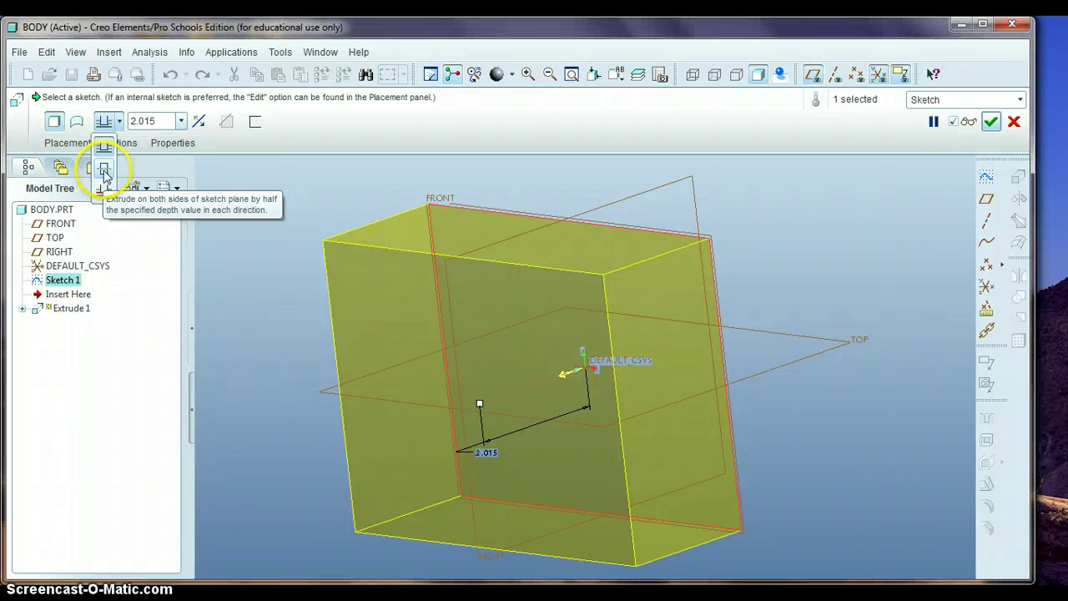
click(100, 170)
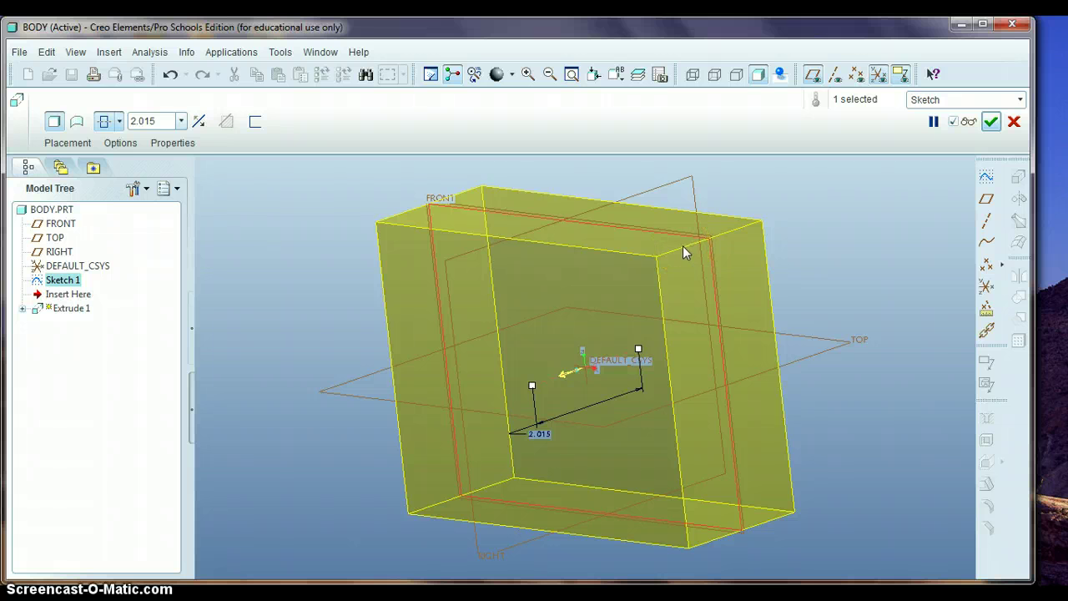
double_click(542, 436)
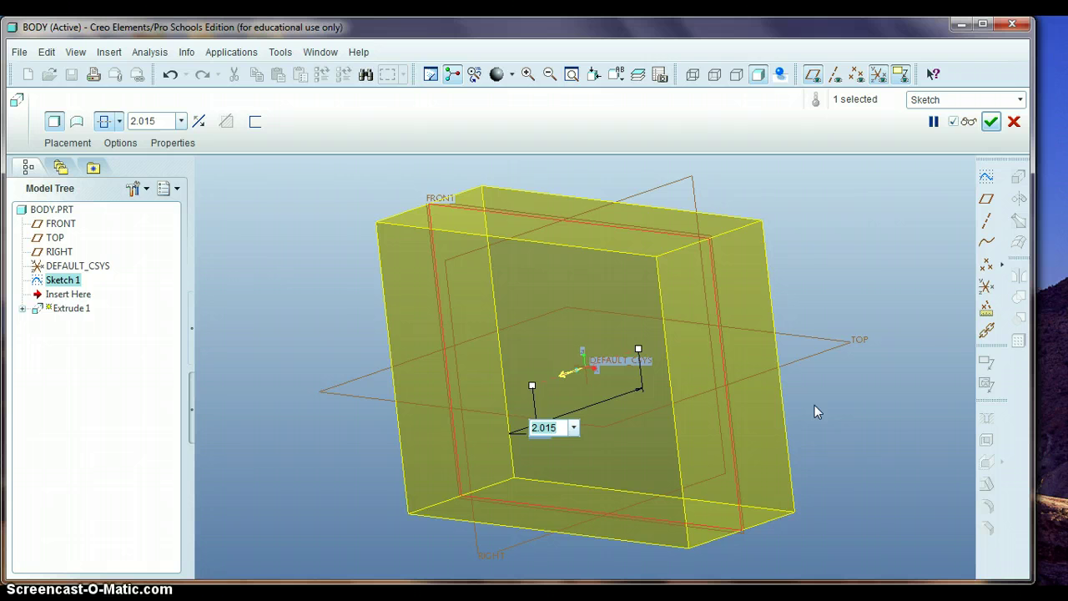
text(5.25)
key(Return)
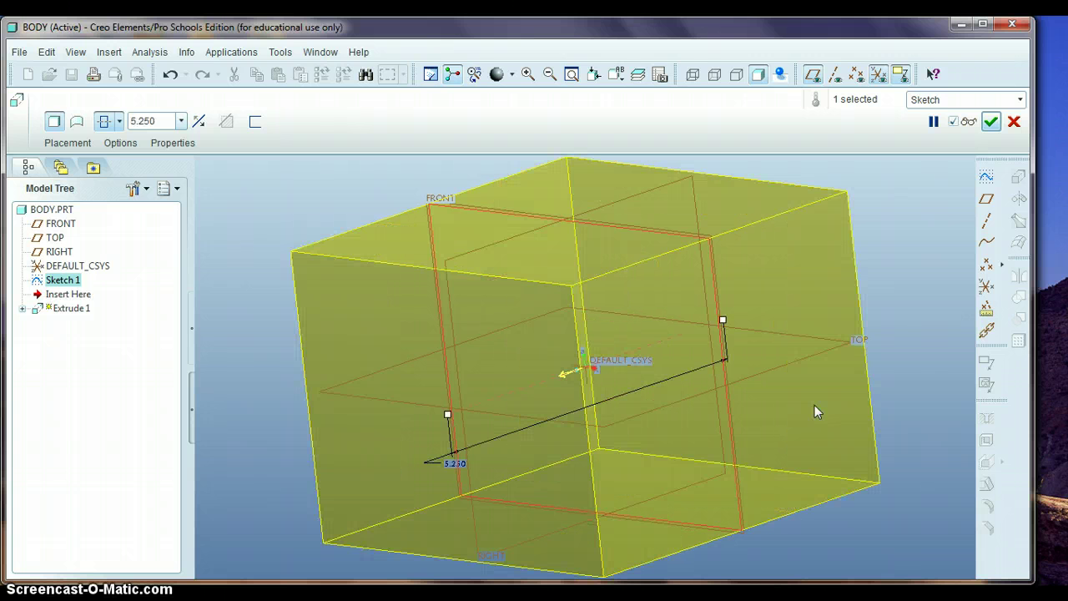
Step: Complete the body block's extrusion and start a sketch on its square face parallel to the TOP plane, using the default orientation
click(986, 220)
click(991, 122)
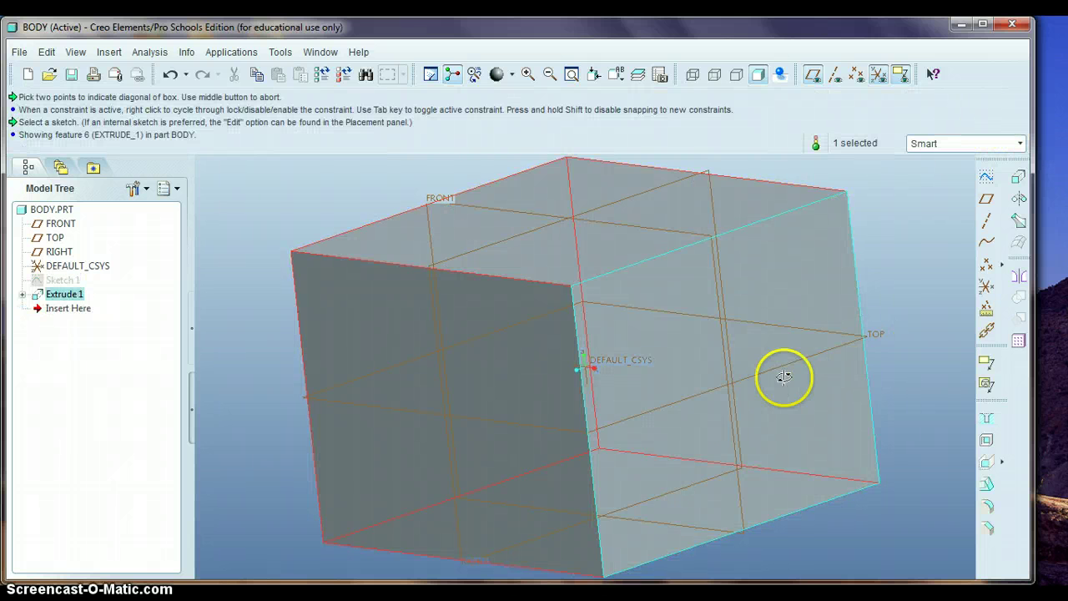
middle_drag(785, 376, 817, 404)
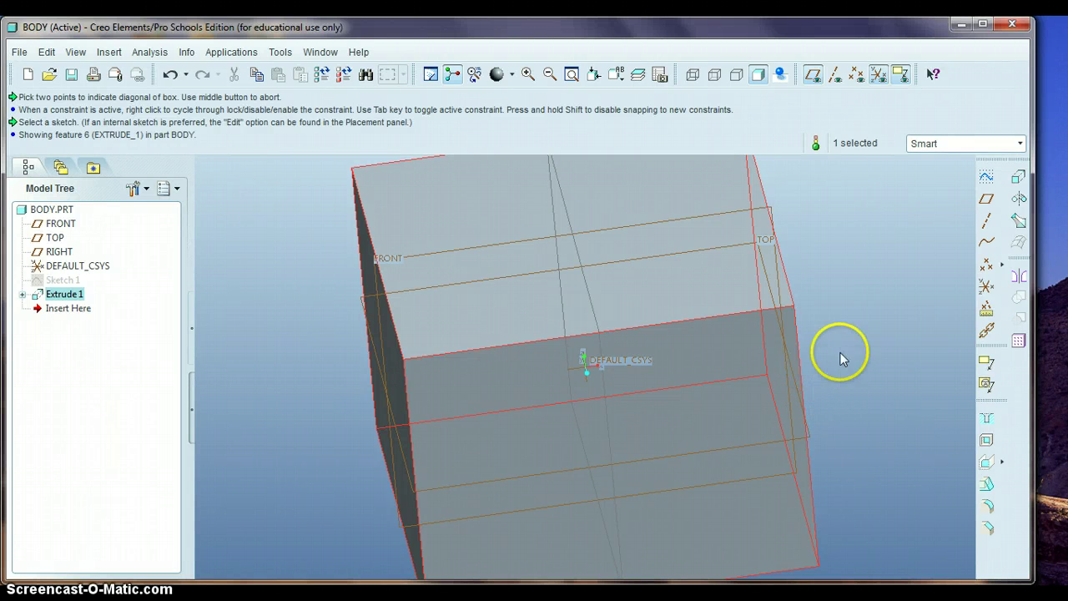
middle_drag(847, 331, 860, 337)
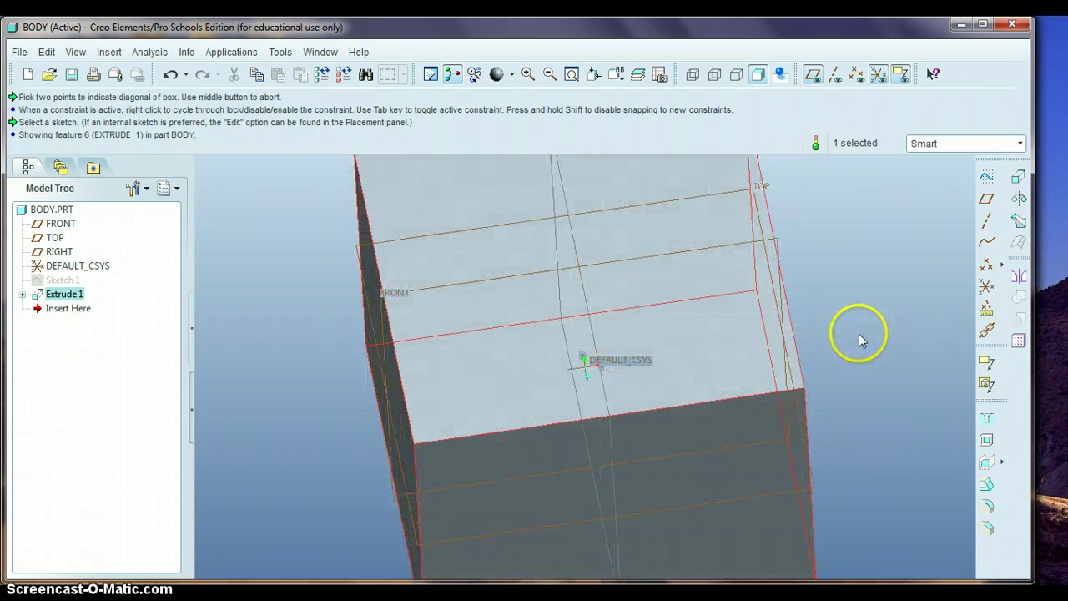
click(688, 330)
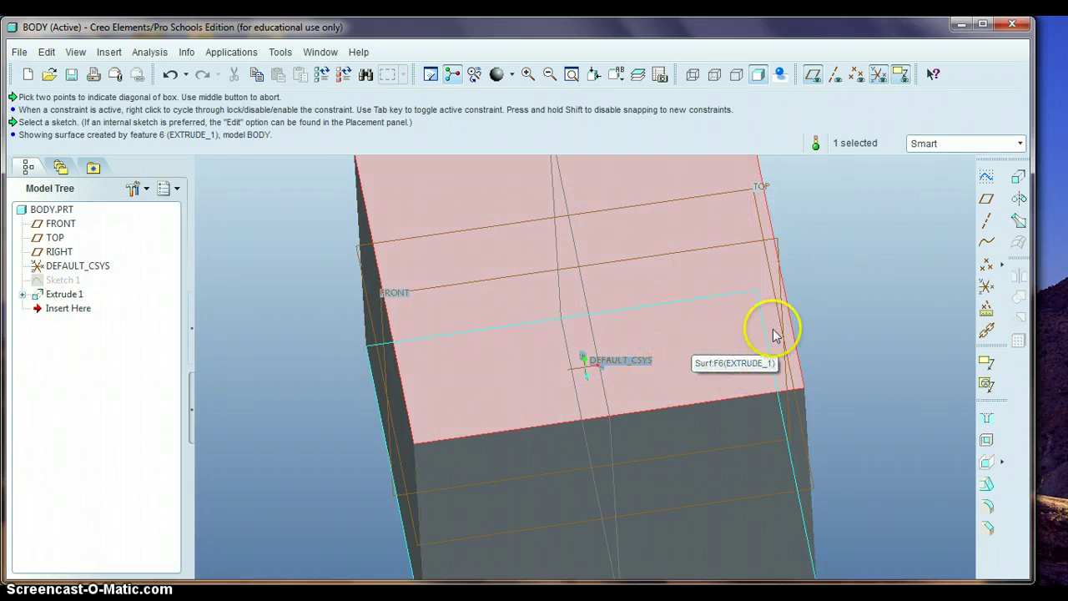
click(986, 177)
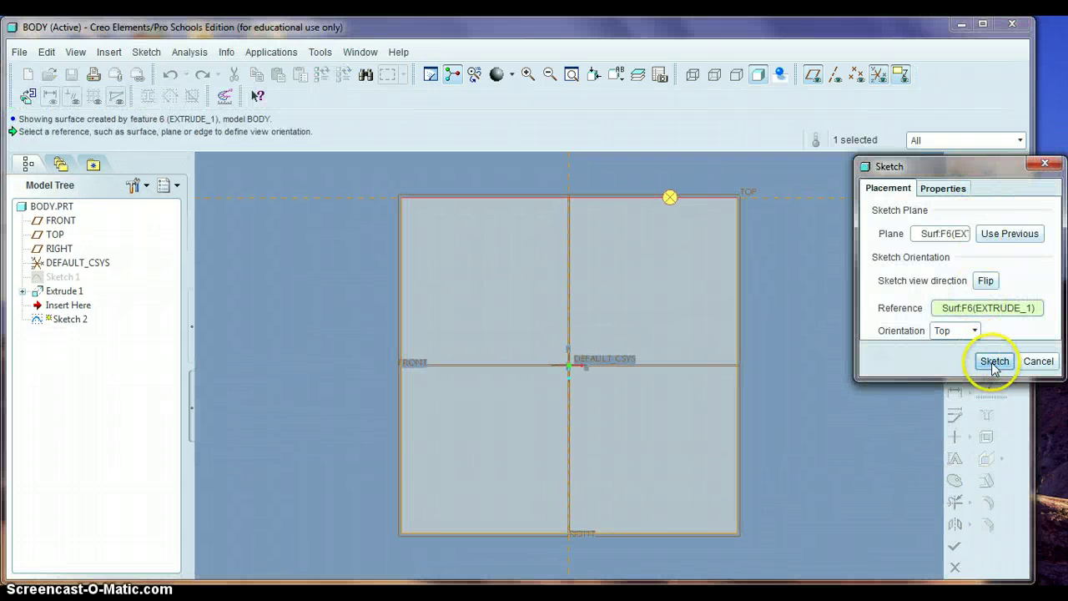
click(995, 362)
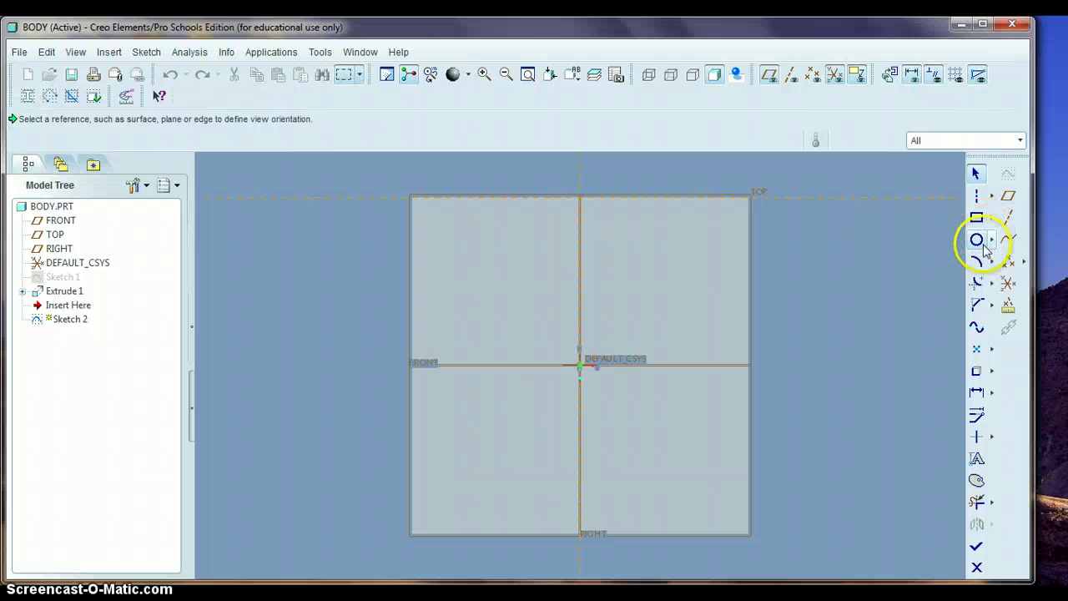
Step: Sketch a circle about 0.69 in diameter centered at the origin in the middle of the square face
click(978, 241)
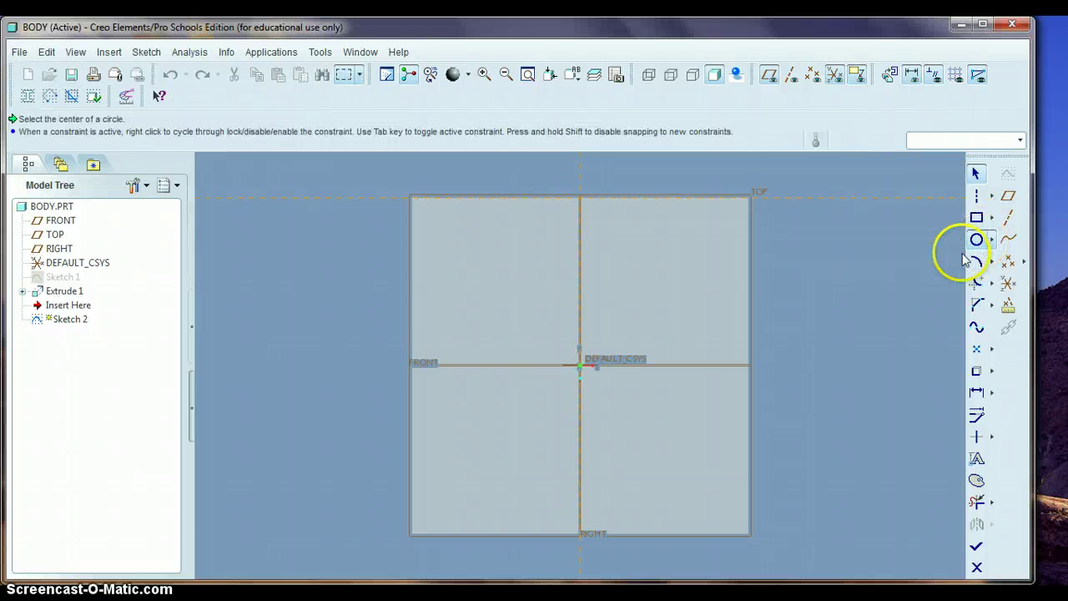
click(581, 366)
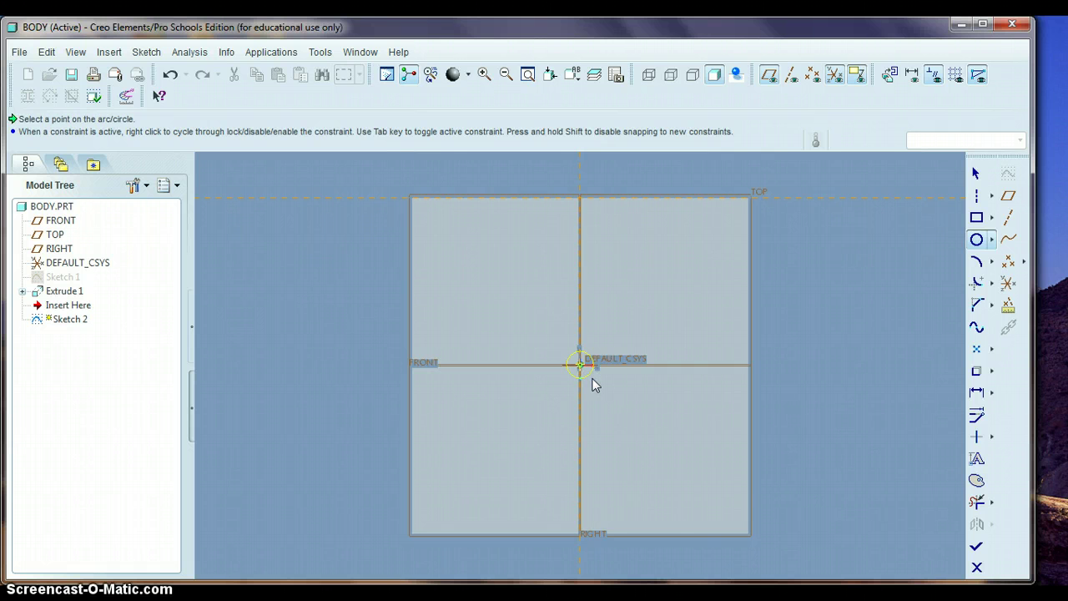
click(595, 380)
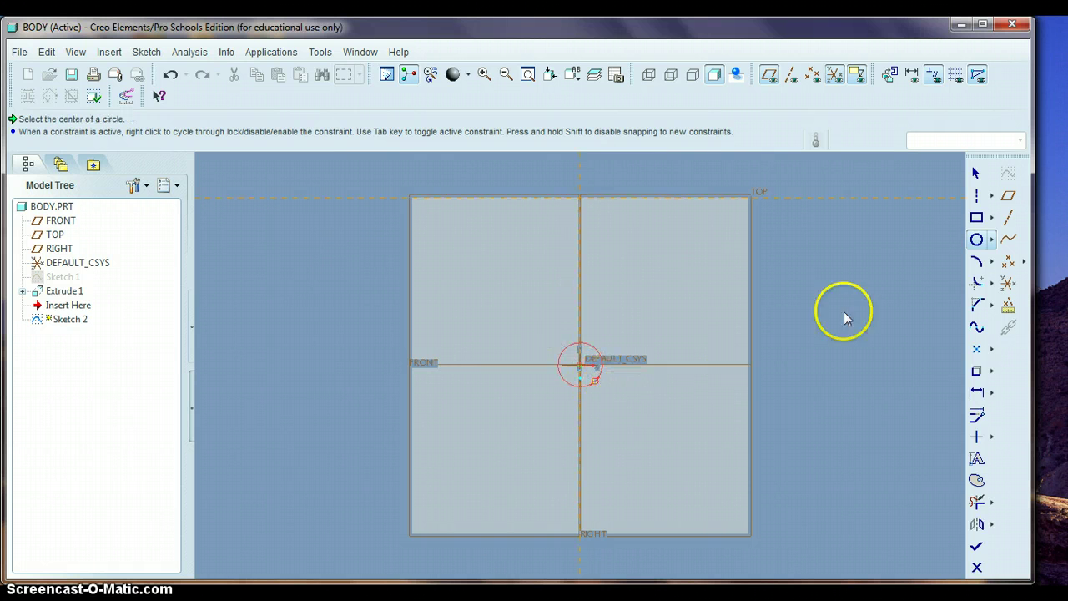
click(976, 174)
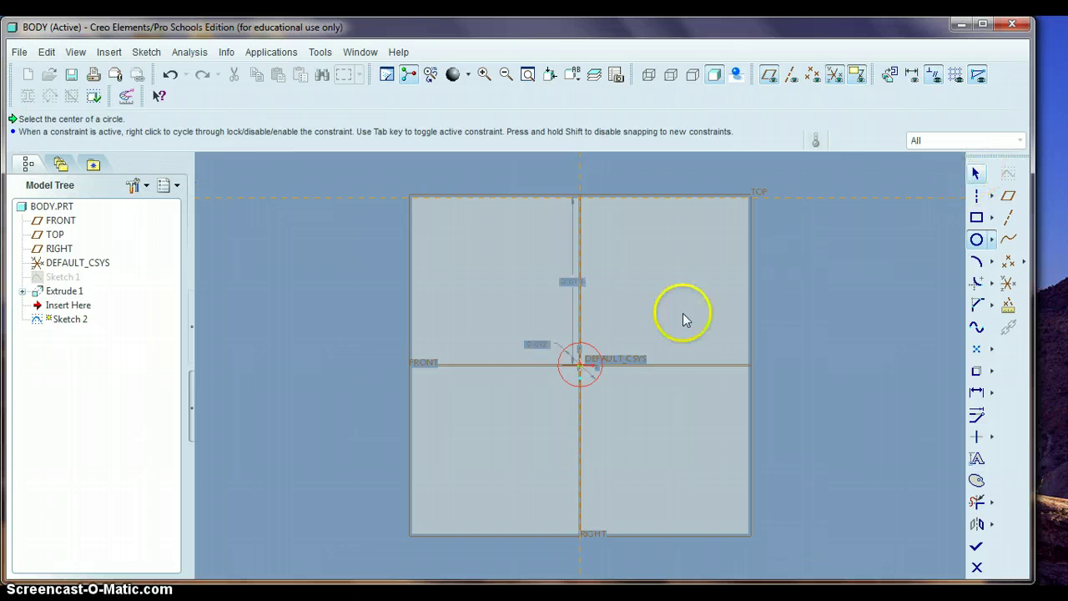
click(584, 359)
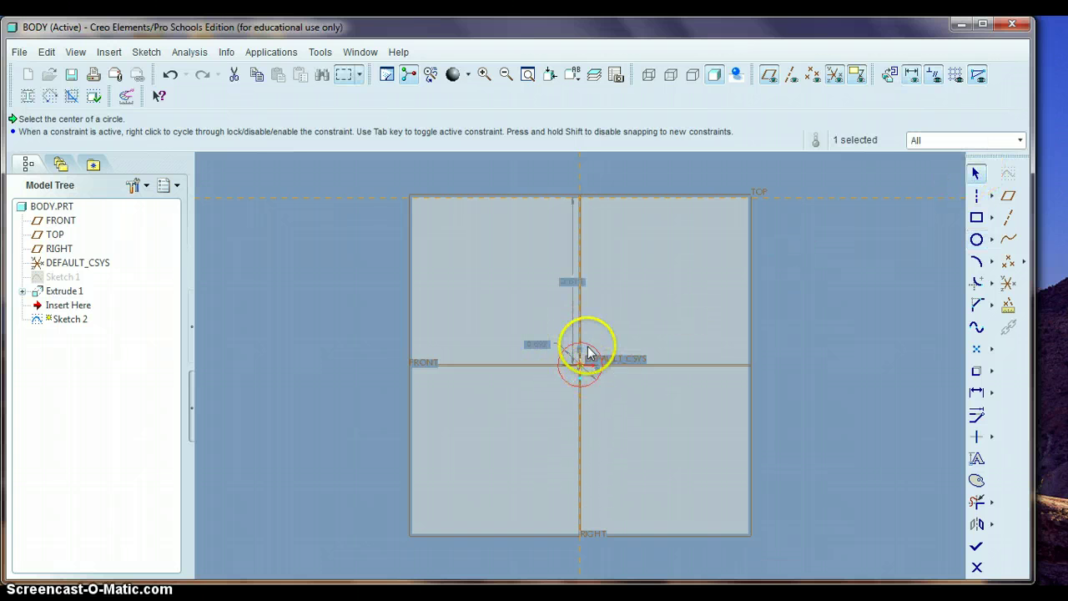
Step: Set the circle's diameter to 0.5 and finish the sketch
double_click(533, 345)
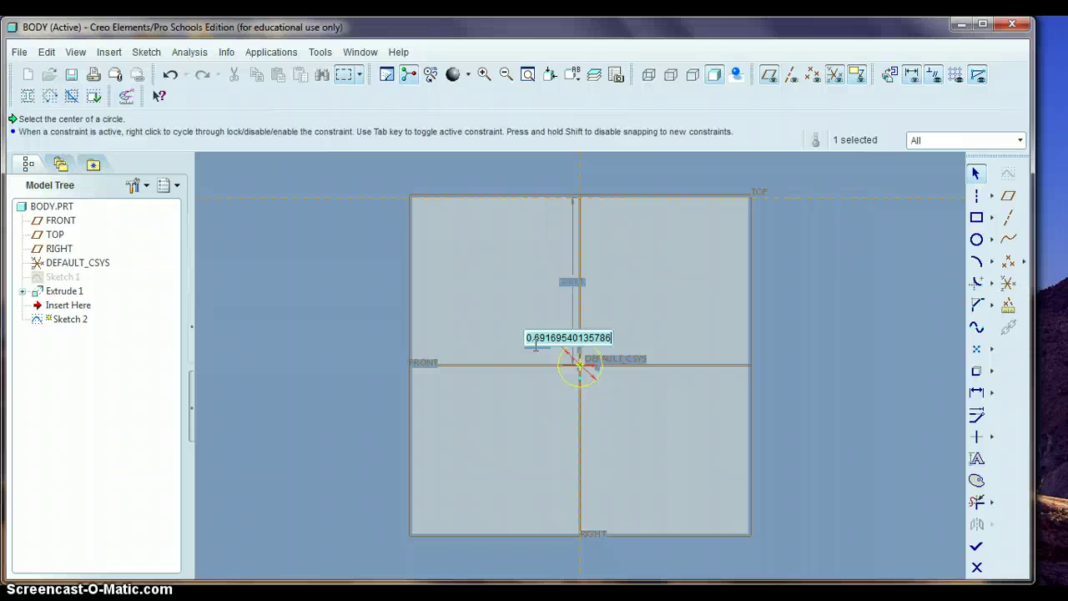
text(.5)
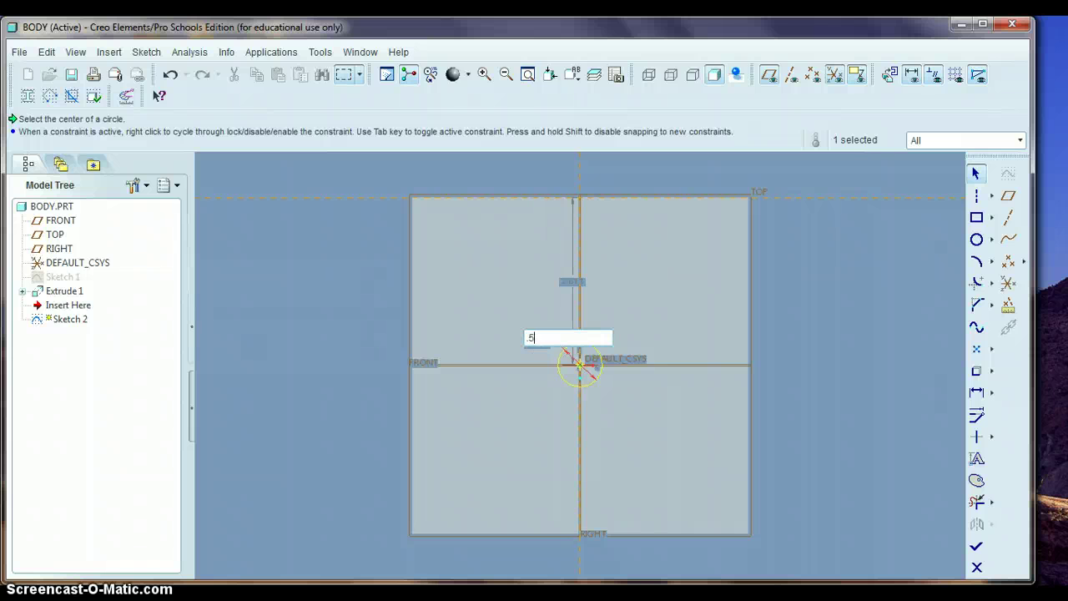
key(Return)
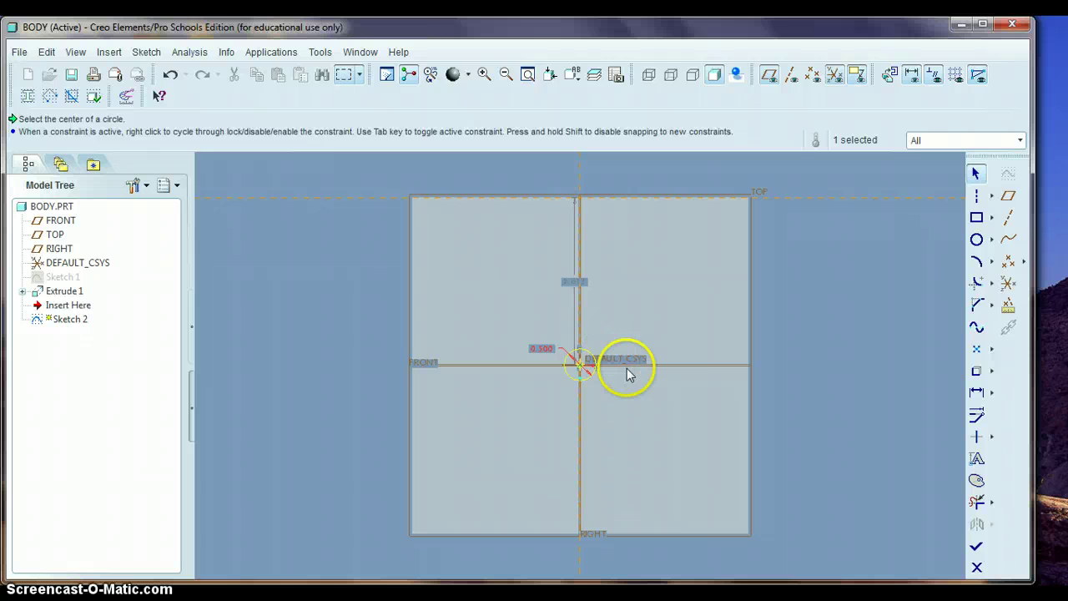
click(976, 549)
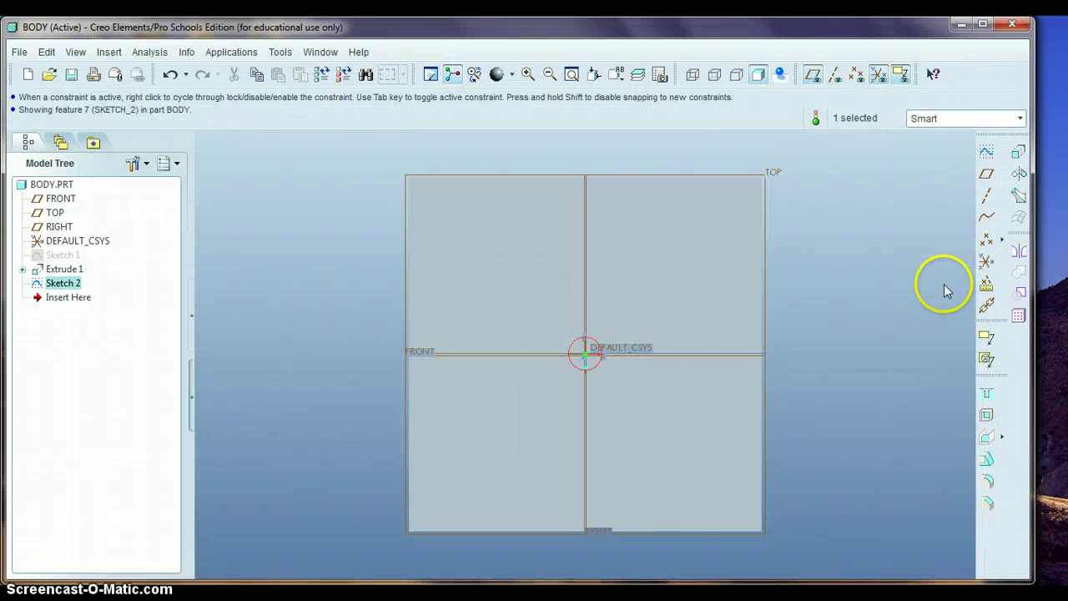
Step: Extrude the circle sketch 0.5 outward from the block's face as a solid cylindrical peg
click(1018, 156)
middle_drag(858, 333, 810, 382)
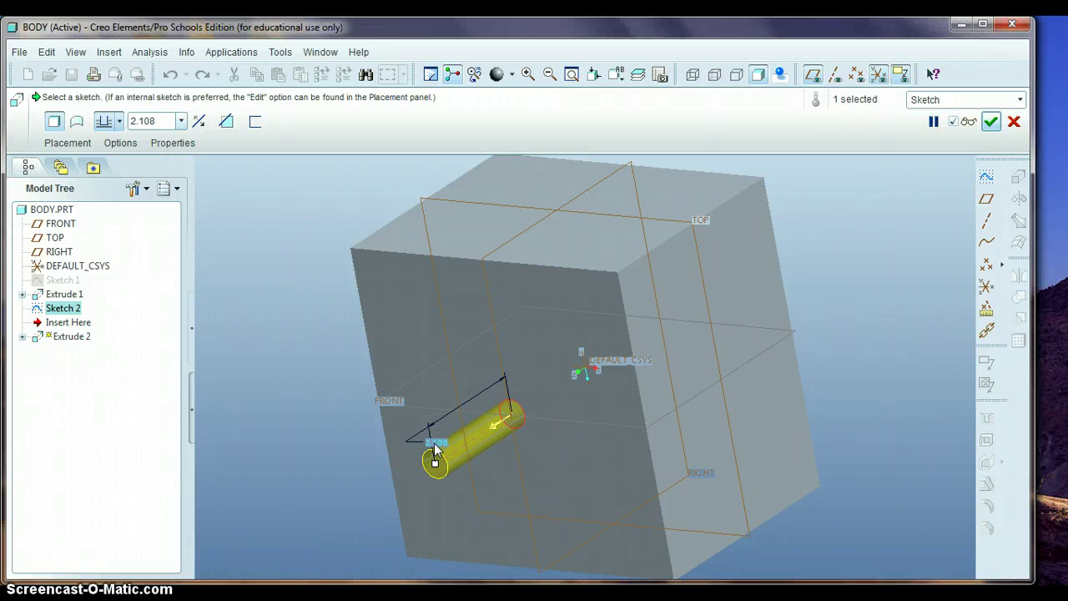
double_click(436, 443)
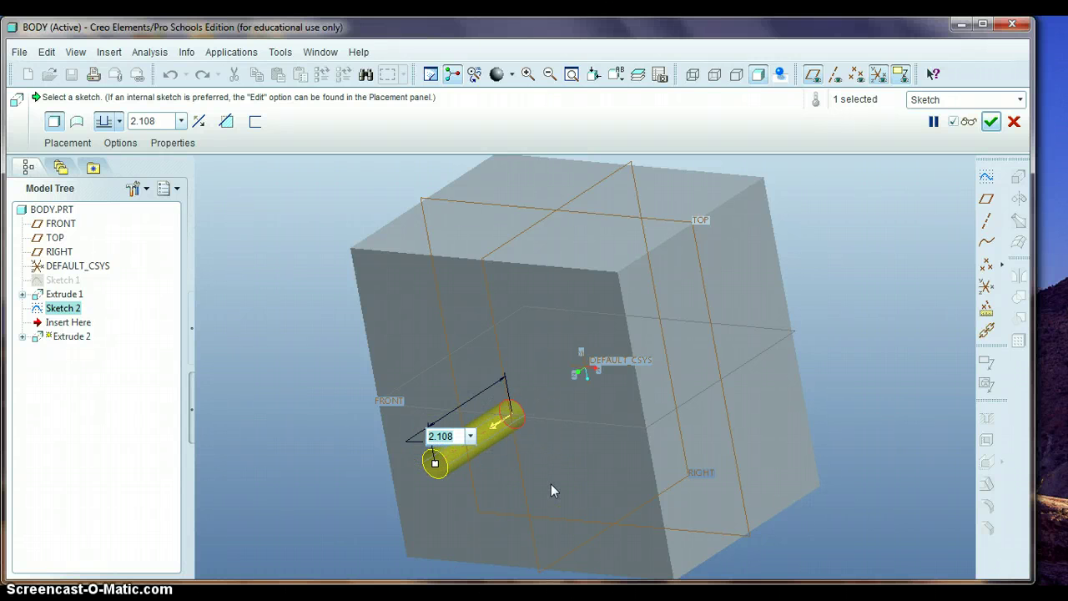
text(.5)
key(Return)
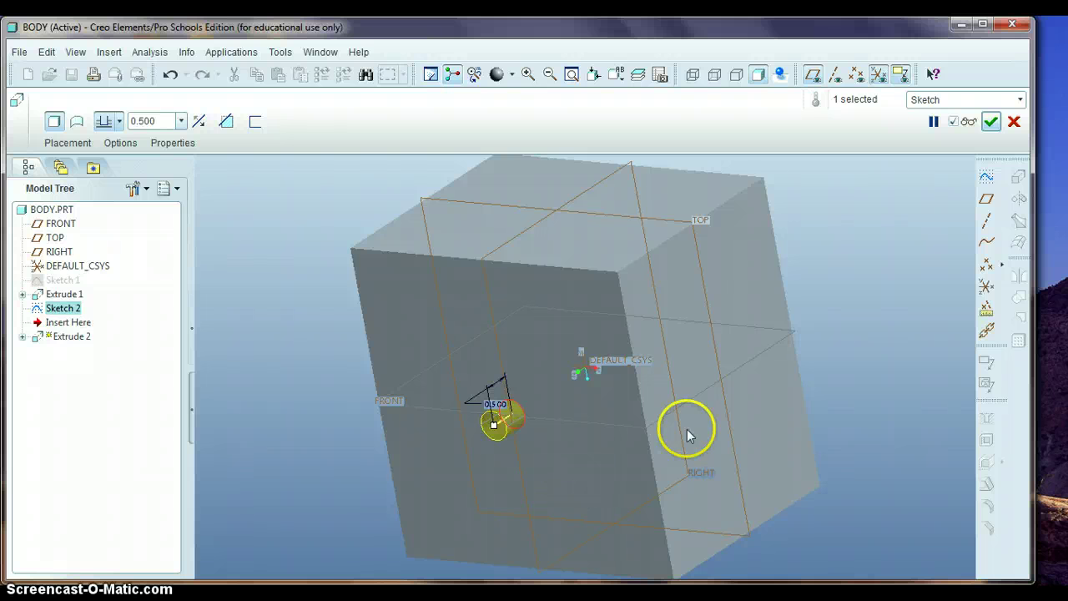
click(990, 122)
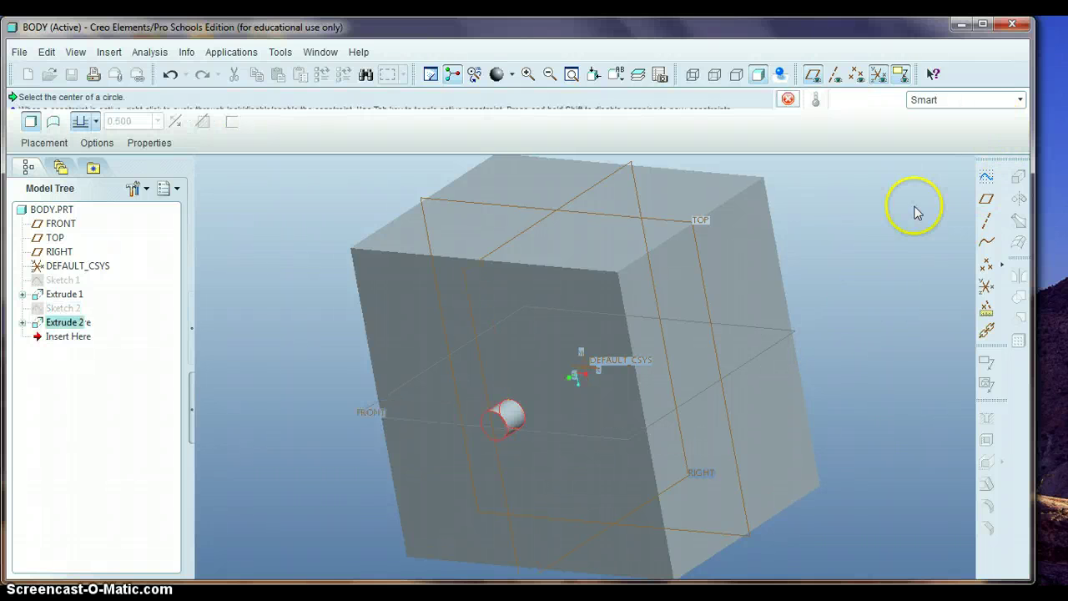
middle_drag(798, 330, 792, 309)
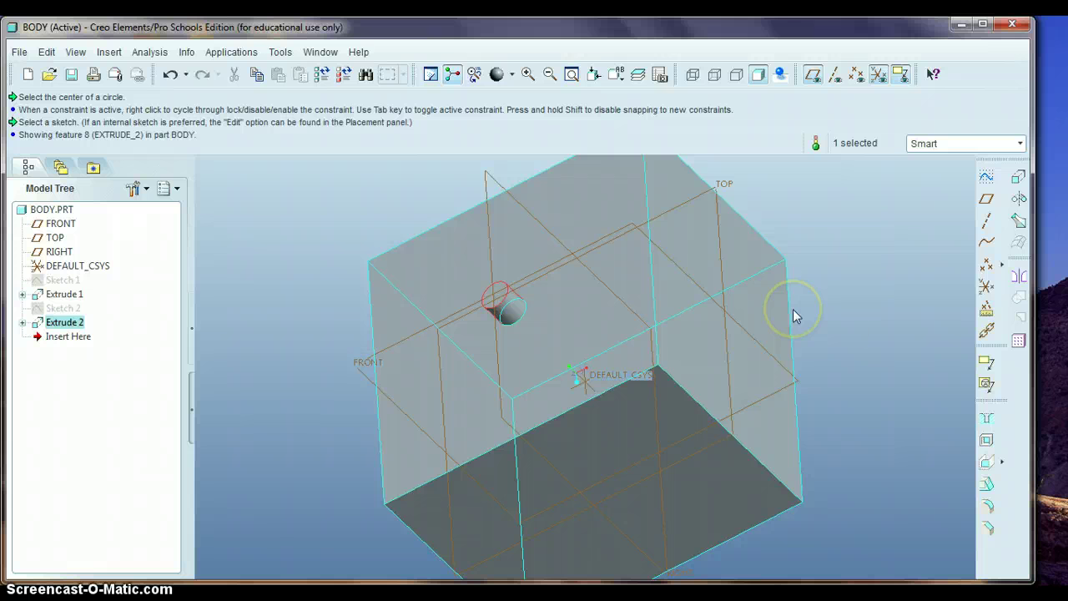